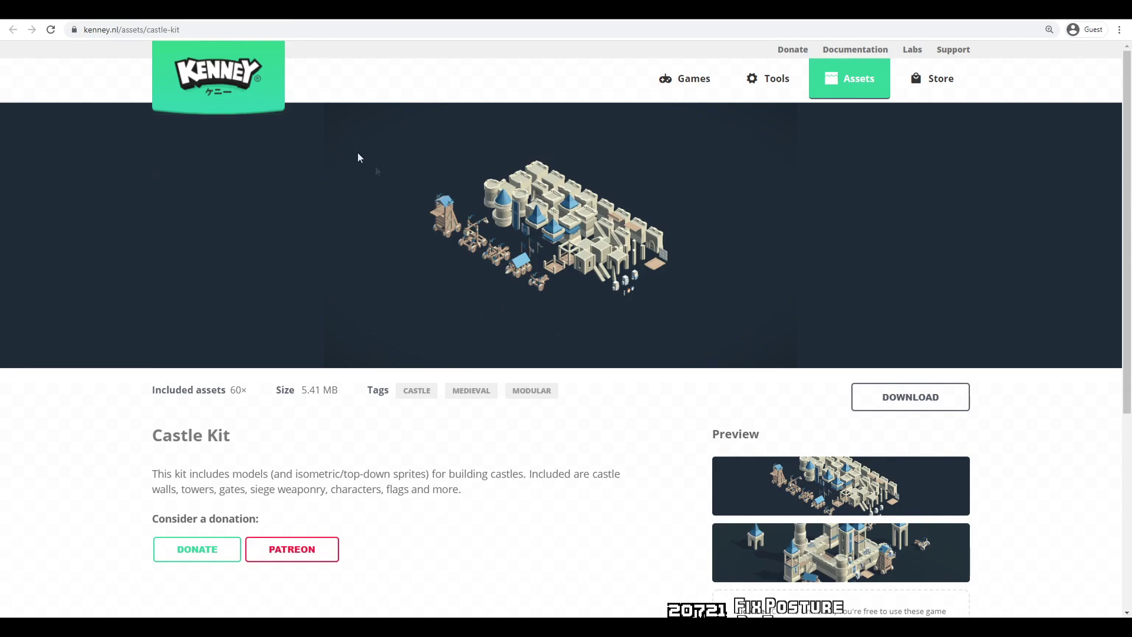
- Enlarge the first Castle Kit preview image, examine the included models, and close it
{"action": "left_click", "coordinate": [870, 483]}
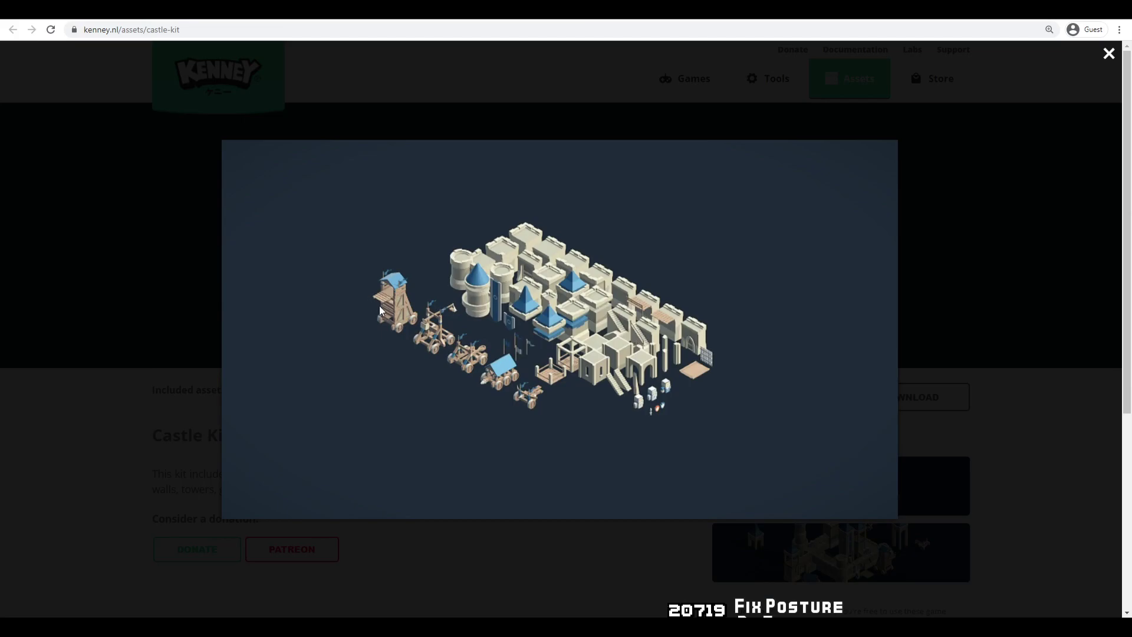
{"action": "scroll", "coordinate": [382, 304], "scroll_direction": "up", "scroll_amount": 1, "text": "ctrl"}
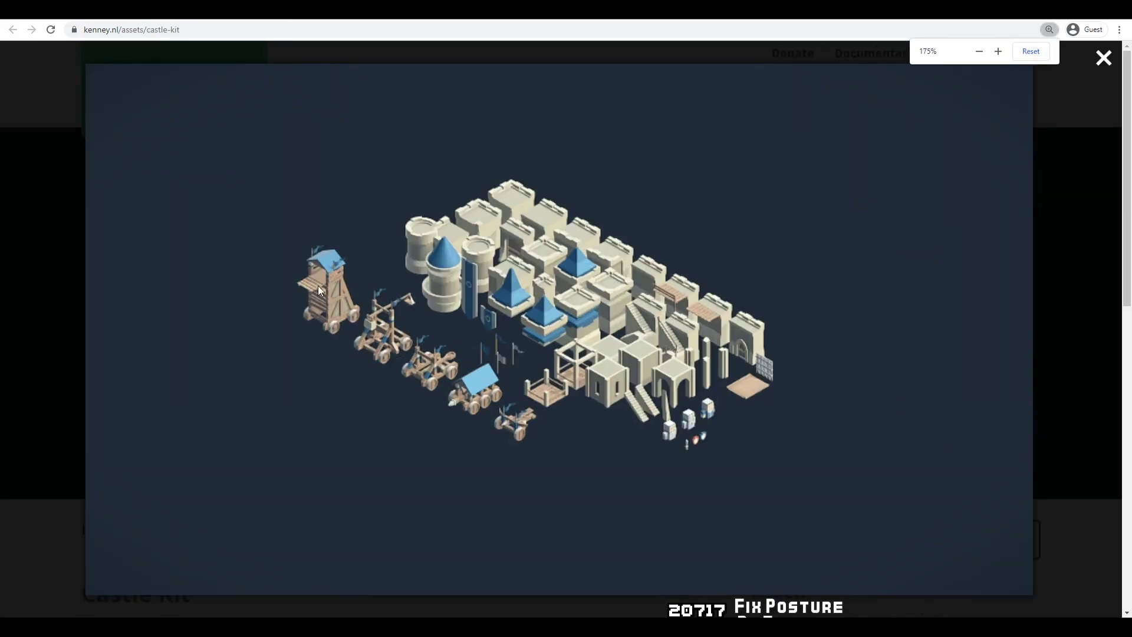
{"action": "left_click", "coordinate": [3, 336]}
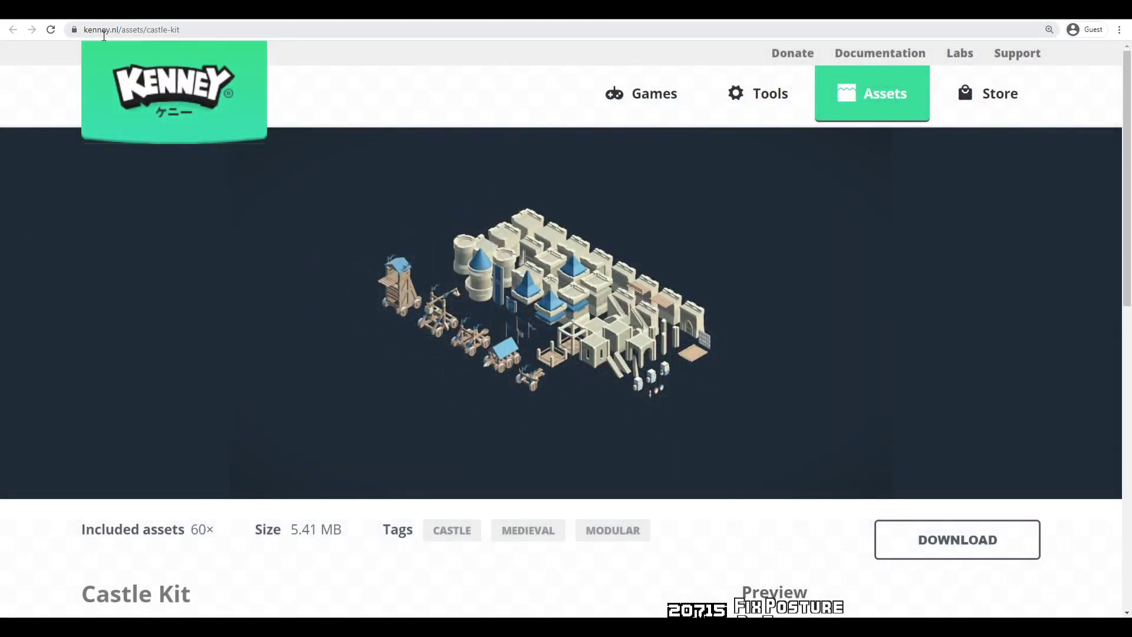
- View the second Castle Kit preview showing the assembled castle, and review the kit's description page
{"action": "scroll", "coordinate": [344, 252], "scroll_direction": "down", "scroll_amount": 5}
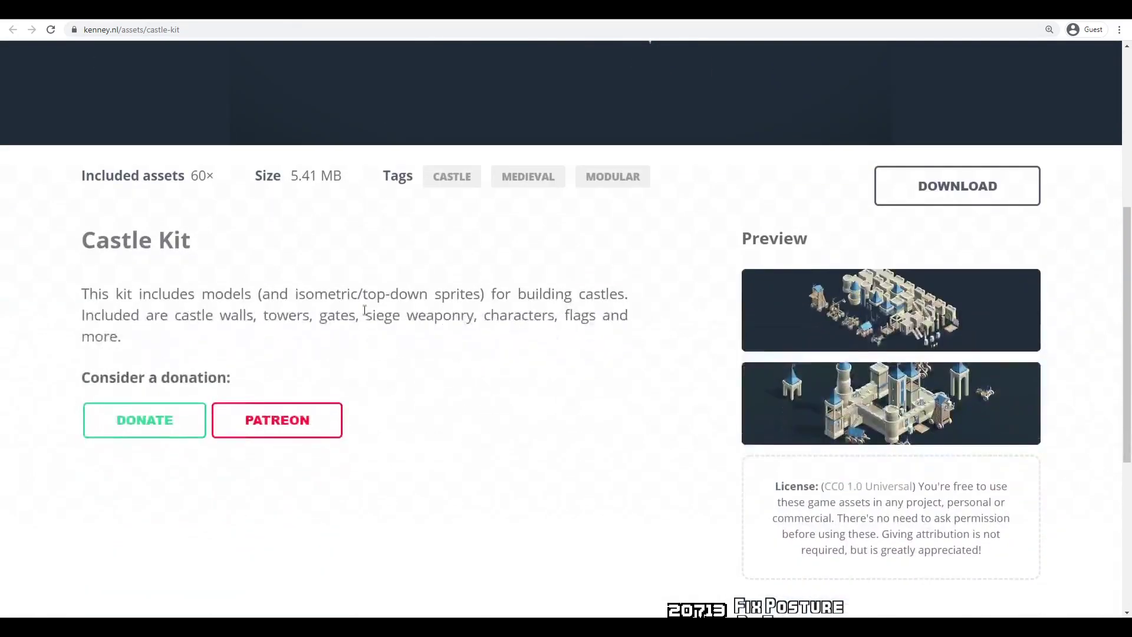
{"action": "left_click", "coordinate": [848, 373]}
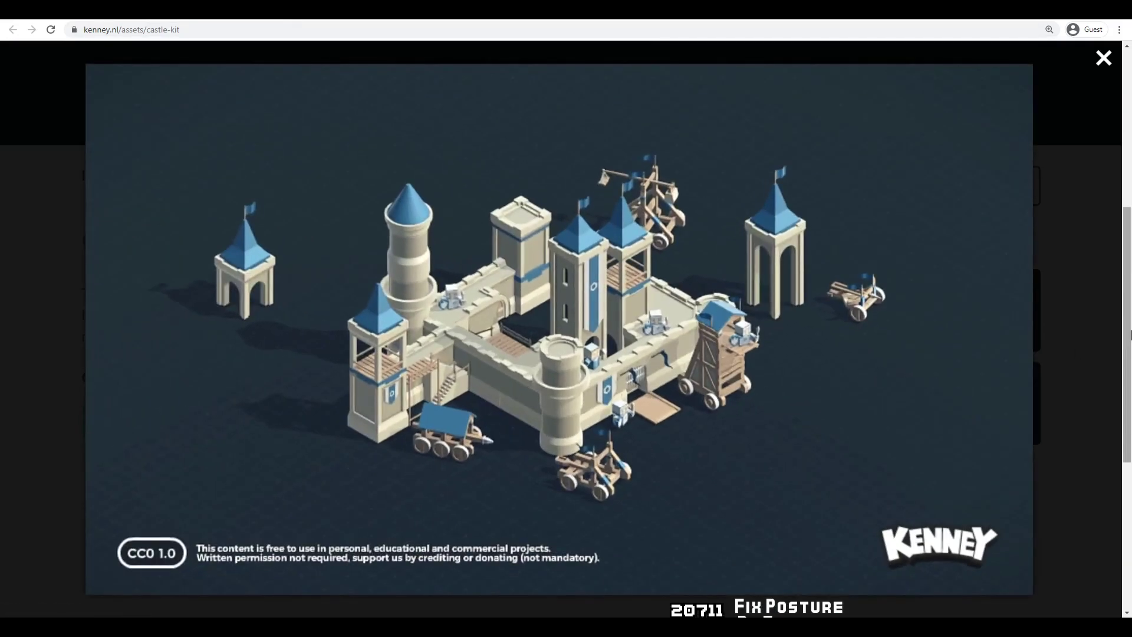
{"action": "left_click", "coordinate": [1080, 345]}
{"action": "scroll", "coordinate": [1075, 348], "scroll_direction": "up", "scroll_amount": 5}
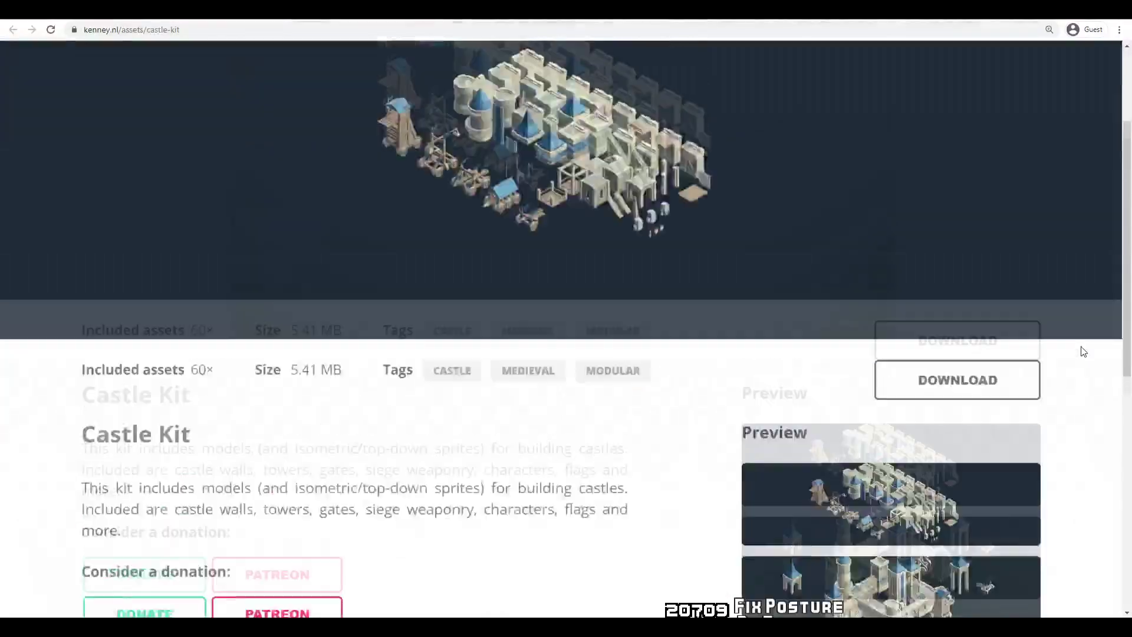
{"action": "scroll", "coordinate": [1049, 330], "scroll_direction": "down", "scroll_amount": 1, "text": "ctrl"}
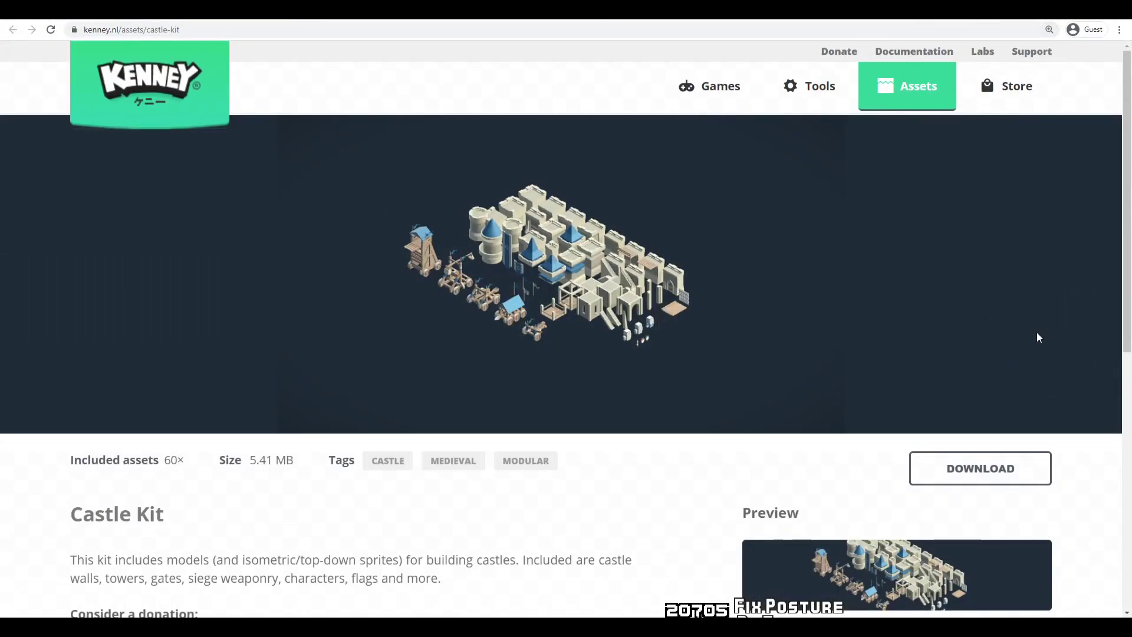
{"action": "scroll", "coordinate": [676, 242], "scroll_direction": "down", "scroll_amount": 1}
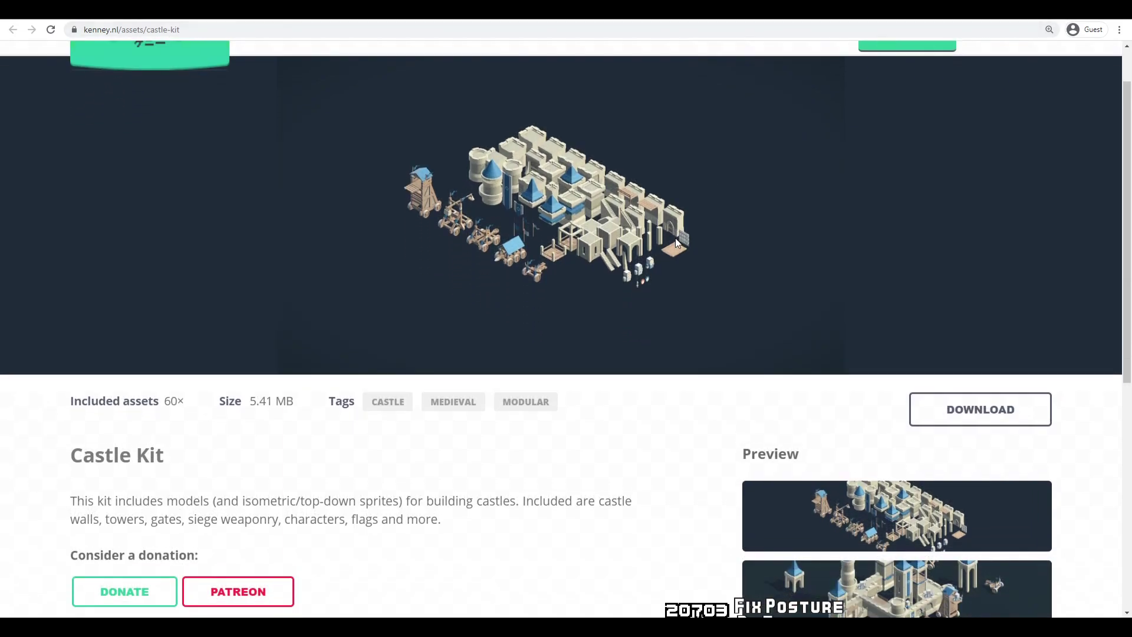
{"action": "scroll", "coordinate": [674, 238], "scroll_direction": "down", "scroll_amount": 2}
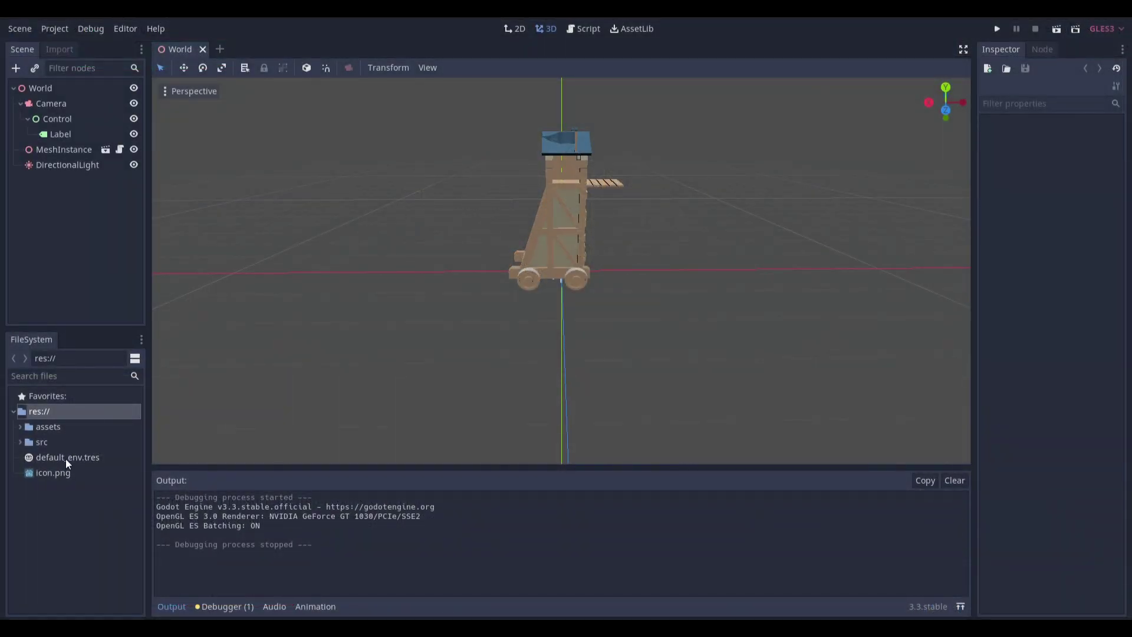
- Switch to the Godot project and list the model files in the assets folder
{"action": "double_click", "coordinate": [59, 430]}
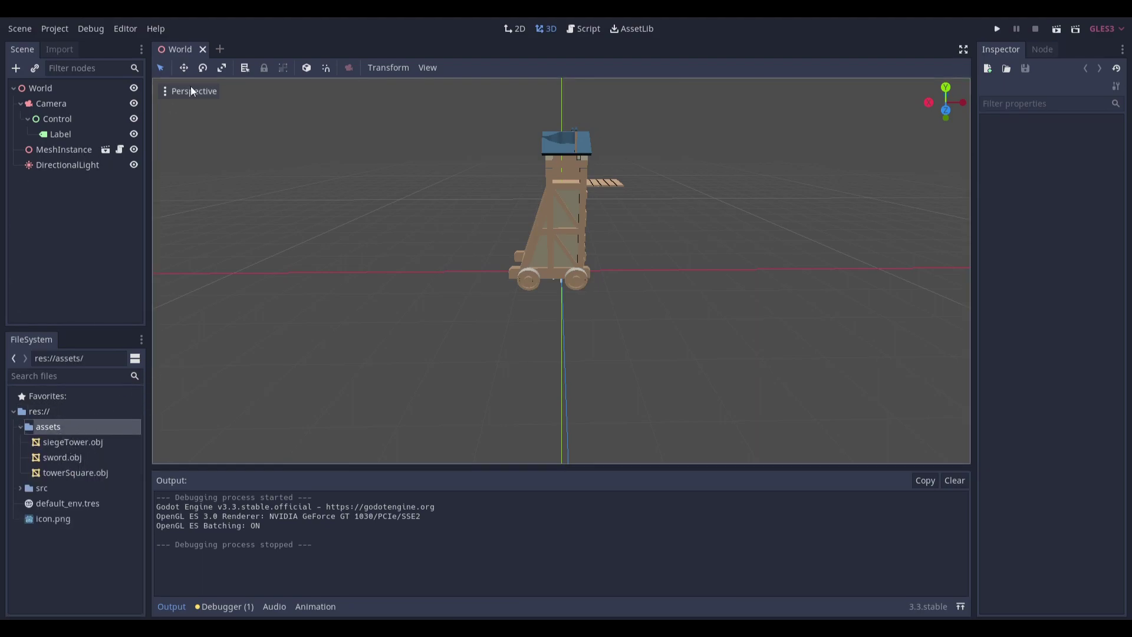
- Add a new scene with a MeshInstance as its root node
{"action": "left_click", "coordinate": [220, 49]}
{"action": "left_click", "coordinate": [51, 154]}
{"action": "type", "text": "meshinst"}
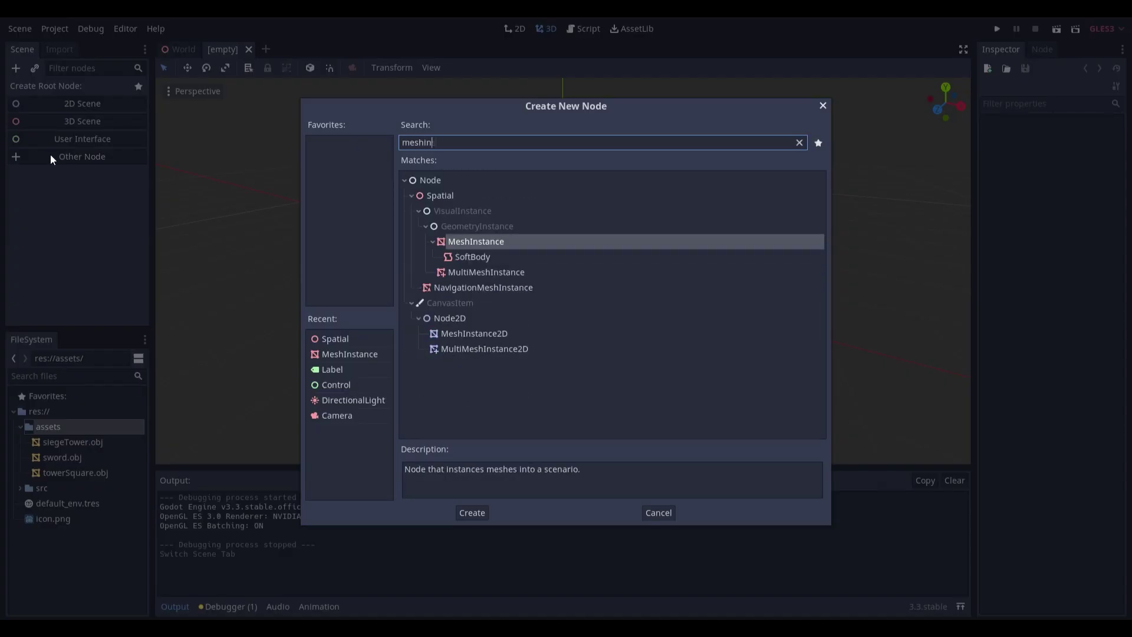
{"action": "key", "text": "Return"}
- Assign a new PrismMesh to the MeshInstance and view it from several angles
{"action": "left_click", "coordinate": [1083, 141]}
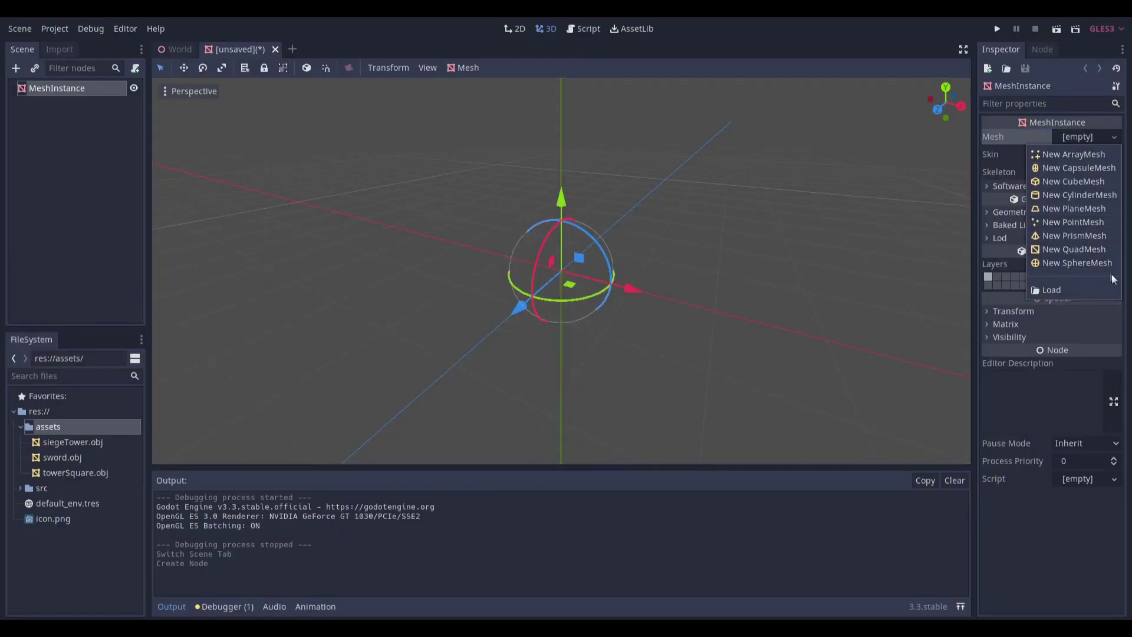
{"action": "left_click", "coordinate": [1102, 239]}
{"action": "middle_click_drag", "start_coordinate": [644, 248], "coordinate": [516, 257]}
{"action": "scroll", "coordinate": [556, 240], "scroll_direction": "down", "scroll_amount": 4}
{"action": "key", "text": "KP_1"}
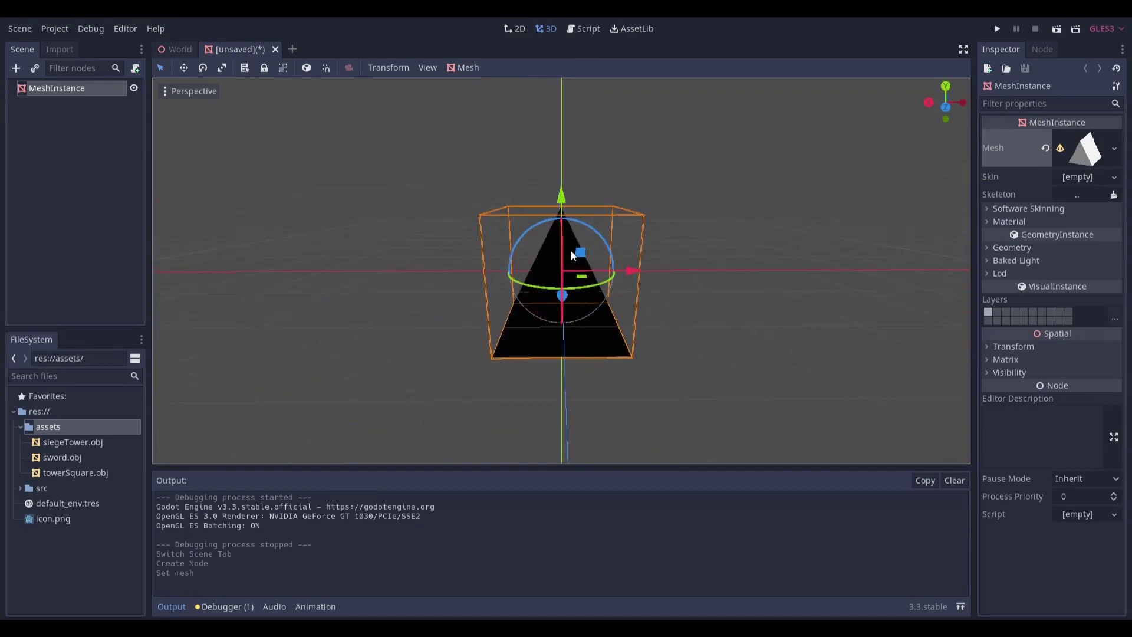
{"action": "middle_click_drag", "start_coordinate": [575, 254], "coordinate": [329, 164]}
- Close the prism scene without saving it and return to the World scene
{"action": "middle_click", "coordinate": [251, 50]}
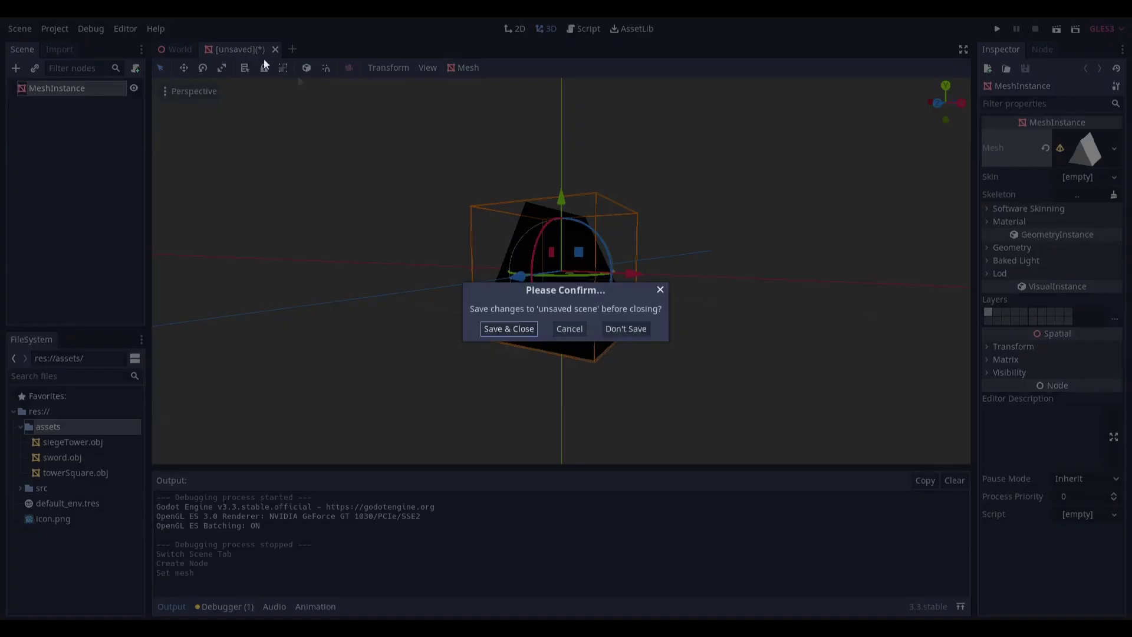
{"action": "left_click", "coordinate": [639, 328]}
{"action": "middle_click_drag", "start_coordinate": [438, 188], "coordinate": [407, 218]}
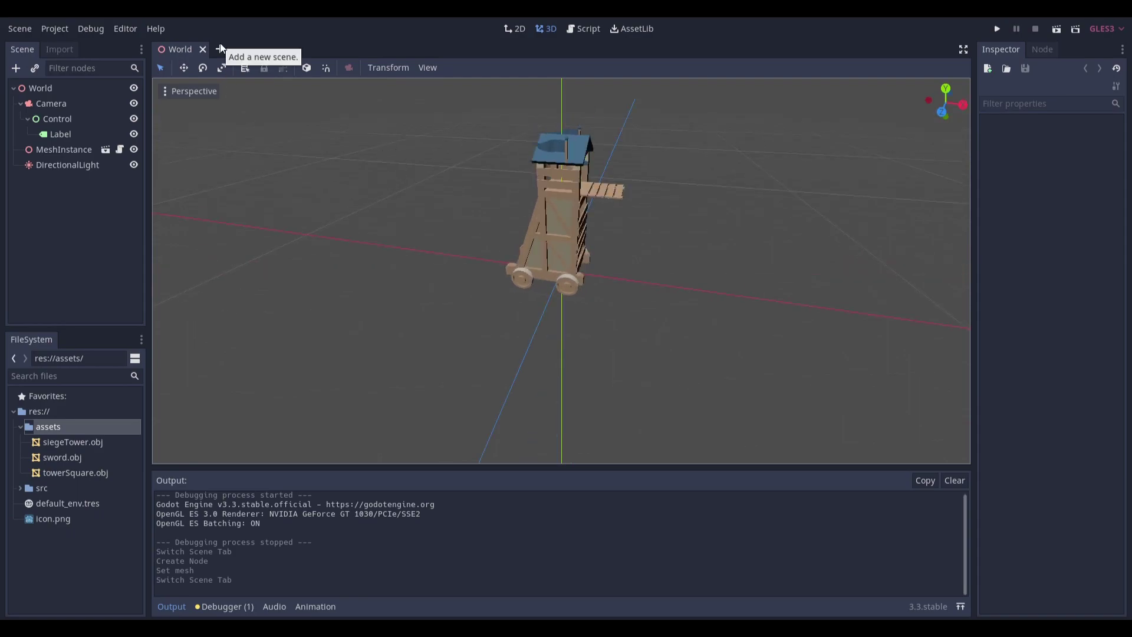
- Select the Camera node, collapse the Output panel and split the 3D view into two viewports, with the camera preview in the lower one
{"action": "left_click", "coordinate": [81, 106]}
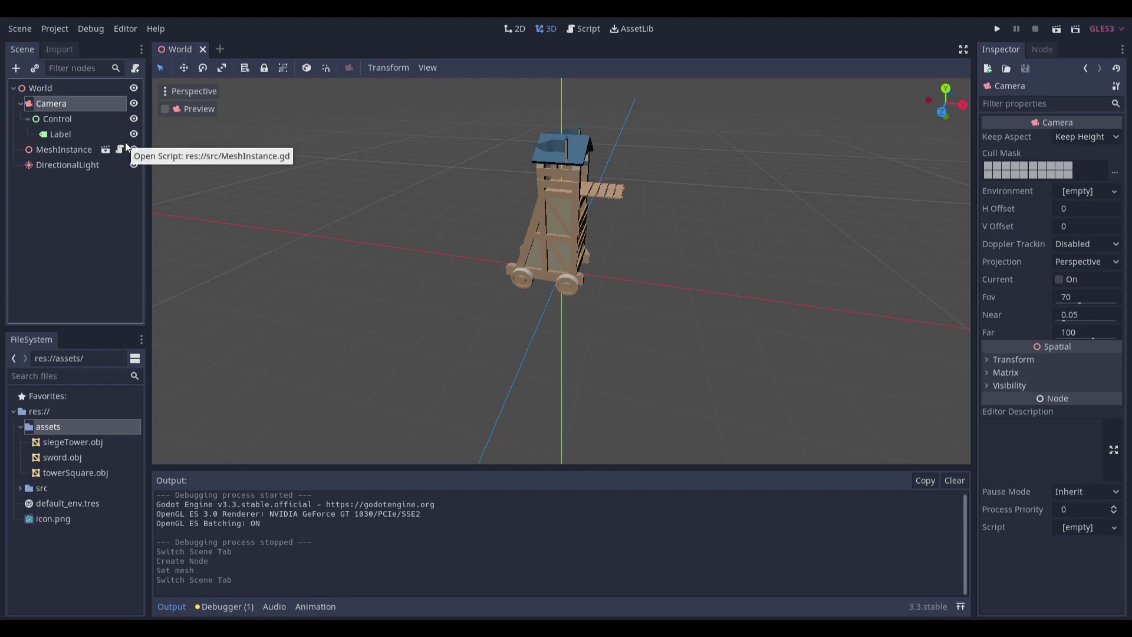
{"action": "left_click", "coordinate": [176, 613]}
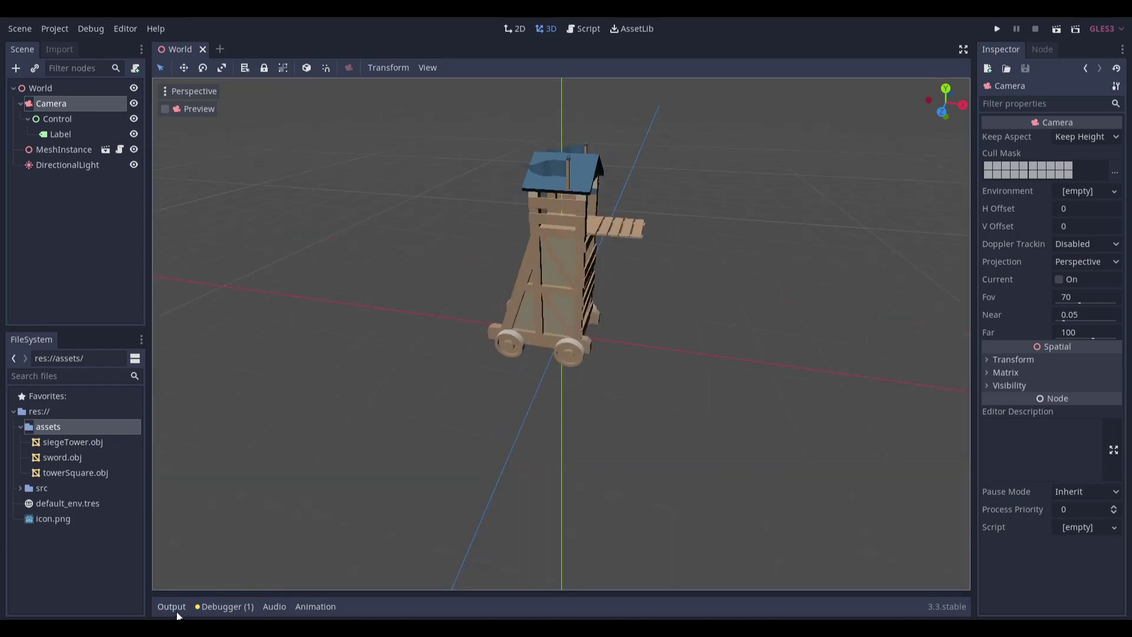
{"action": "key", "text": "ctrl+2"}
{"action": "scroll", "coordinate": [308, 289], "scroll_direction": "down", "scroll_amount": 3}
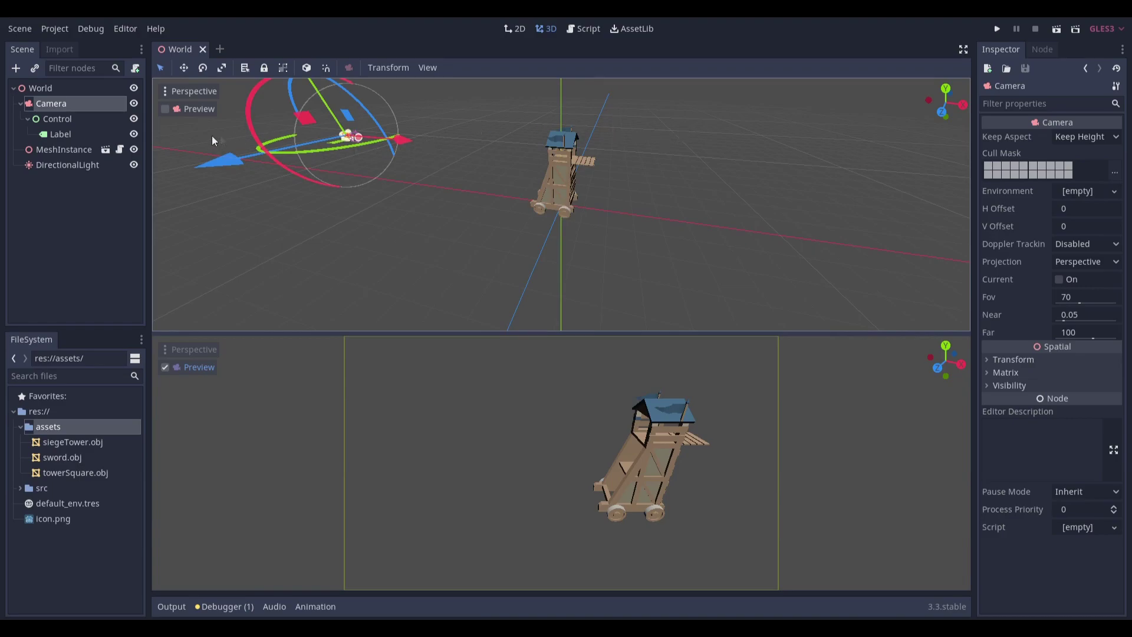
{"action": "left_click", "coordinate": [428, 68]}
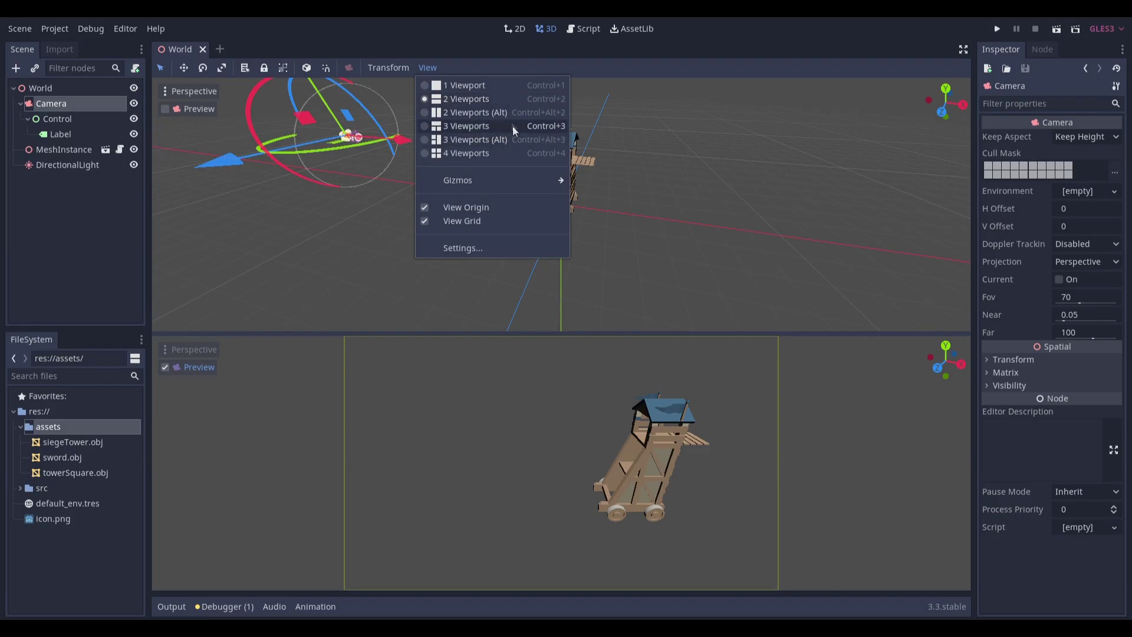
{"action": "left_click", "coordinate": [501, 104]}
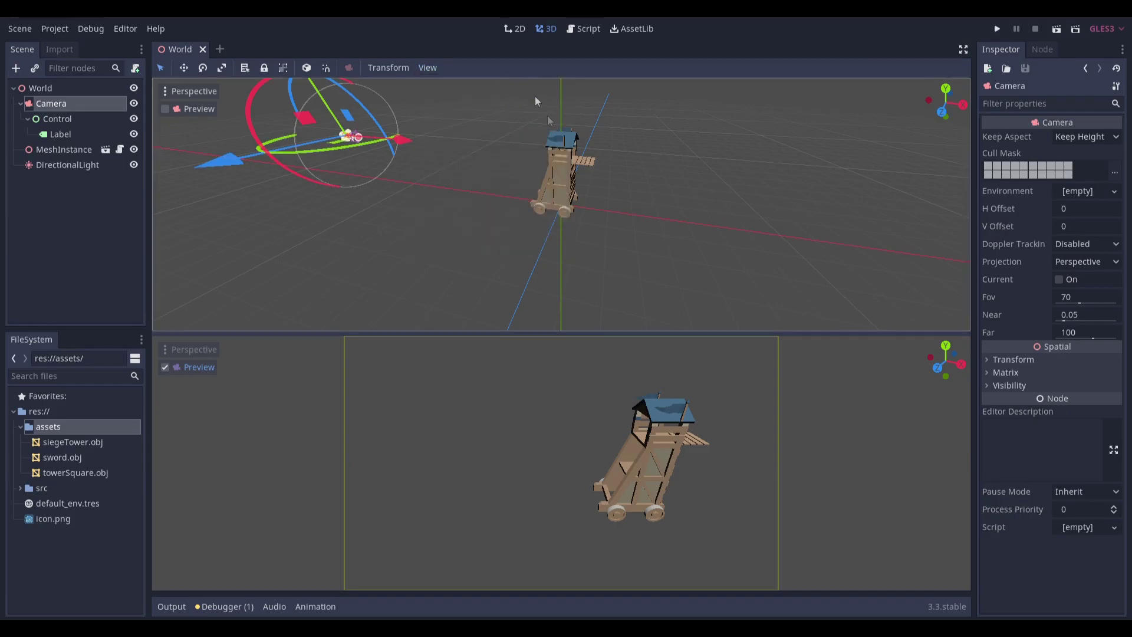
- Turn off the camera preview in the lower viewport and fly around the siege tower there
{"action": "middle_click_drag", "start_coordinate": [575, 211], "coordinate": [578, 204]}
{"action": "middle_click_drag", "start_coordinate": [454, 155], "coordinate": [458, 183]}
{"action": "left_click", "coordinate": [68, 103]}
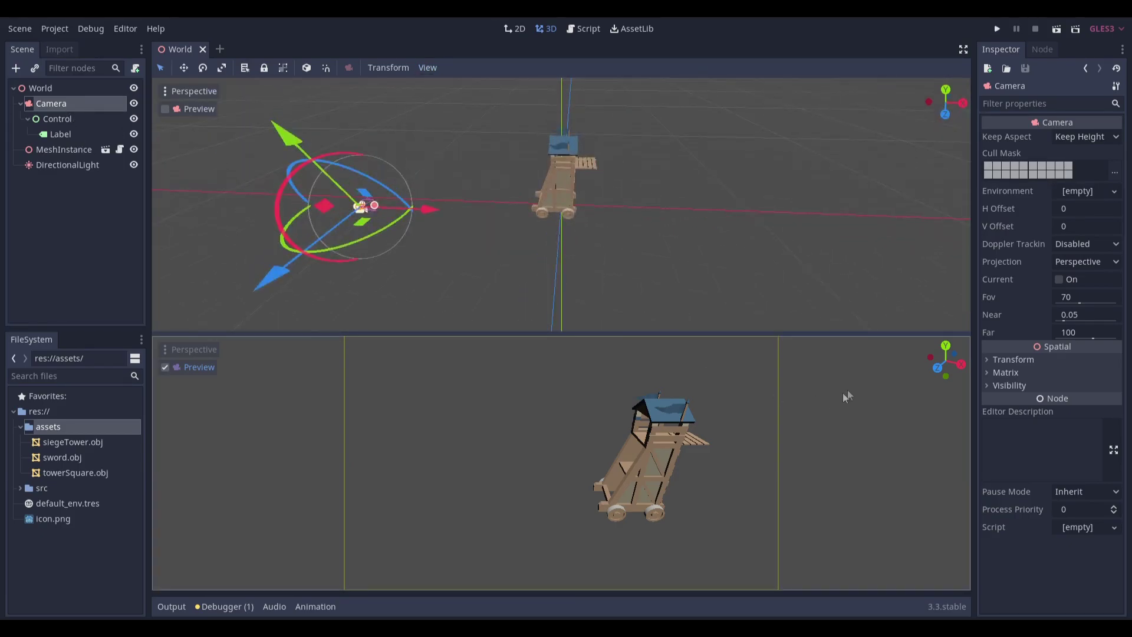
{"action": "left_click", "coordinate": [199, 366]}
{"action": "left_click", "coordinate": [190, 367]}
{"action": "left_click", "coordinate": [189, 366]}
{"action": "right_click_drag", "start_coordinate": [323, 380], "coordinate": [385, 426]}
{"action": "scroll", "coordinate": [330, 360], "scroll_direction": "up", "scroll_amount": 20}
{"action": "key", "text": "s"}
{"action": "key", "text": "a"}
- Try the three- and four-viewport layouts, and go back to two viewports
{"action": "key", "text": "ctrl+3"}
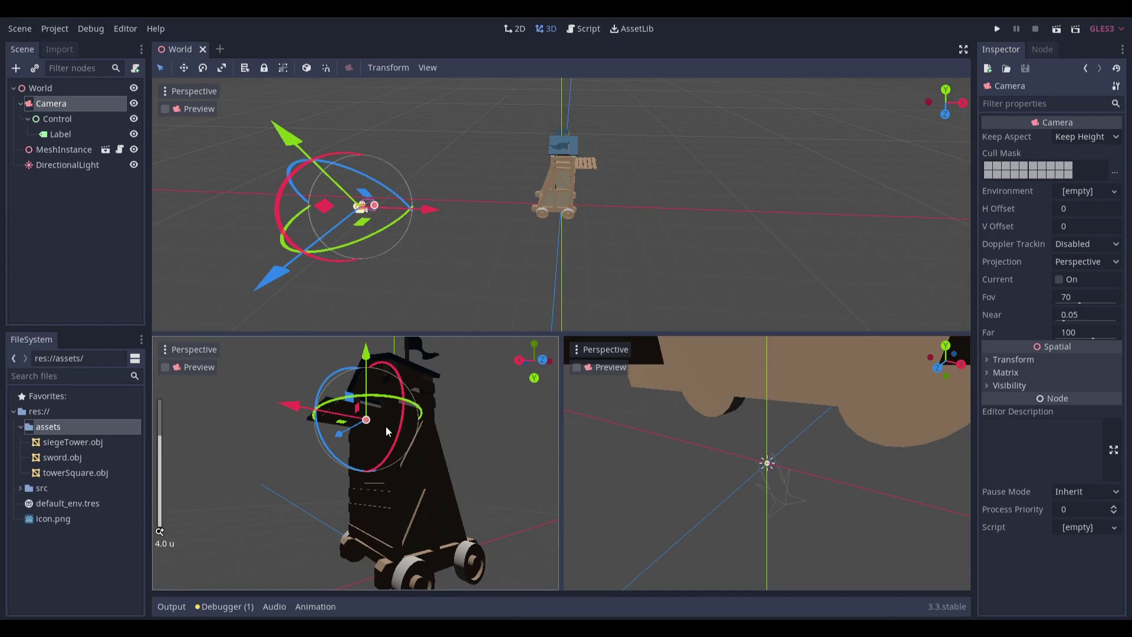
{"action": "key", "text": "ctrl+4"}
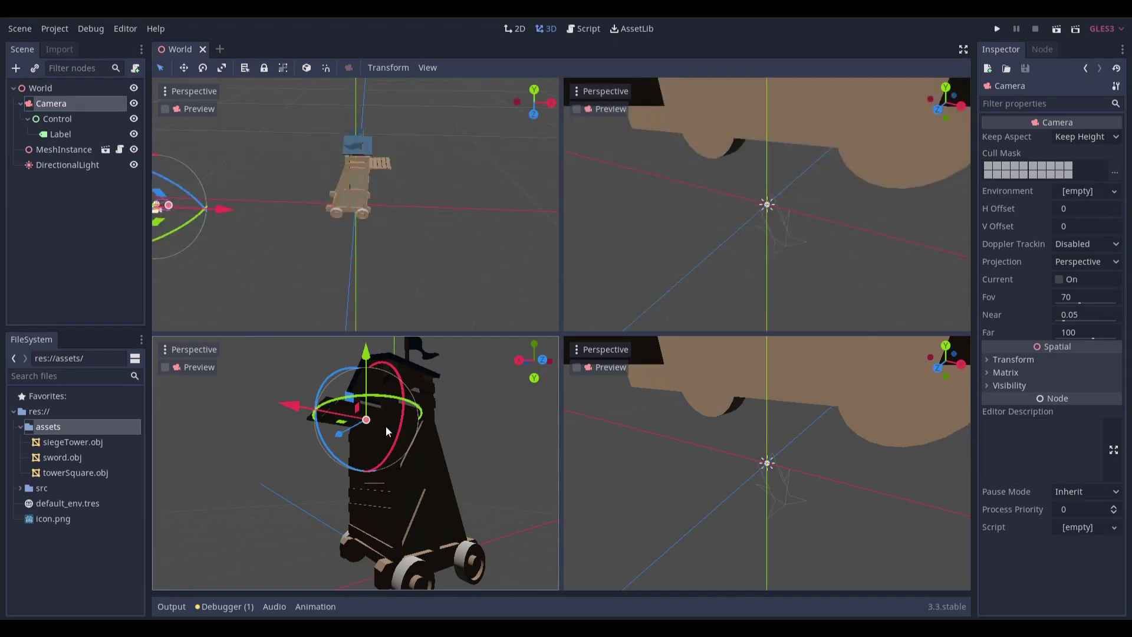
{"action": "key", "text": "ctrl+3"}
{"action": "key", "text": "ctrl+2"}
- Inspect the siege tower and camera from different angles using free-look navigation in the two viewports
{"action": "mouse_move", "coordinate": [386, 426]}
{"action": "right_mouse_down"}
{"action": "mouse_move", "coordinate": [448, 426]}
{"action": "mouse_move", "coordinate": [442, 413]}
{"action": "mouse_move", "coordinate": [383, 428]}
{"action": "mouse_move", "coordinate": [360, 412]}
{"action": "mouse_move", "coordinate": [383, 416]}
{"action": "right_mouse_up"}
{"action": "right_click_drag", "start_coordinate": [464, 324], "coordinate": [406, 319]}
{"action": "key", "text": "w"}
{"action": "scroll", "coordinate": [469, 322], "scroll_direction": "up", "scroll_amount": 20}
{"action": "key", "text": "d"}
{"action": "key", "text": "d"}
{"action": "right_click_drag", "start_coordinate": [606, 164], "coordinate": [554, 177]}
{"action": "key", "text": "w"}
{"action": "key", "text": "s"}
{"action": "key", "text": "d"}
- Inspect the Control, Label and MeshInstance nodes of the World scene one after another
{"action": "left_click", "coordinate": [48, 118]}
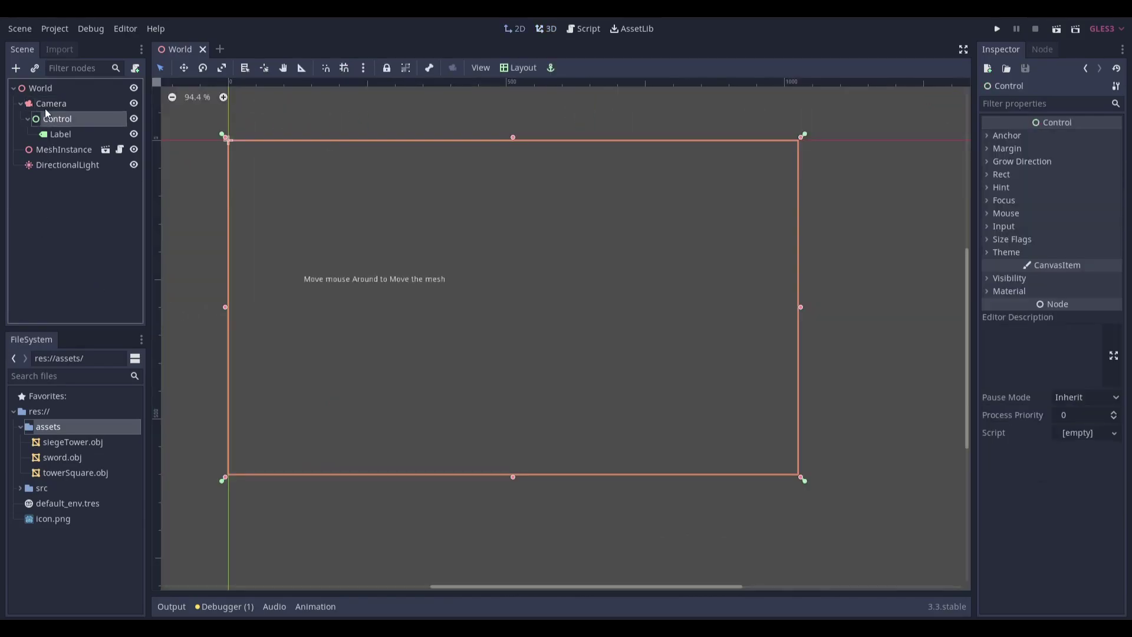
{"action": "left_click", "coordinate": [62, 136]}
{"action": "left_click", "coordinate": [64, 149]}
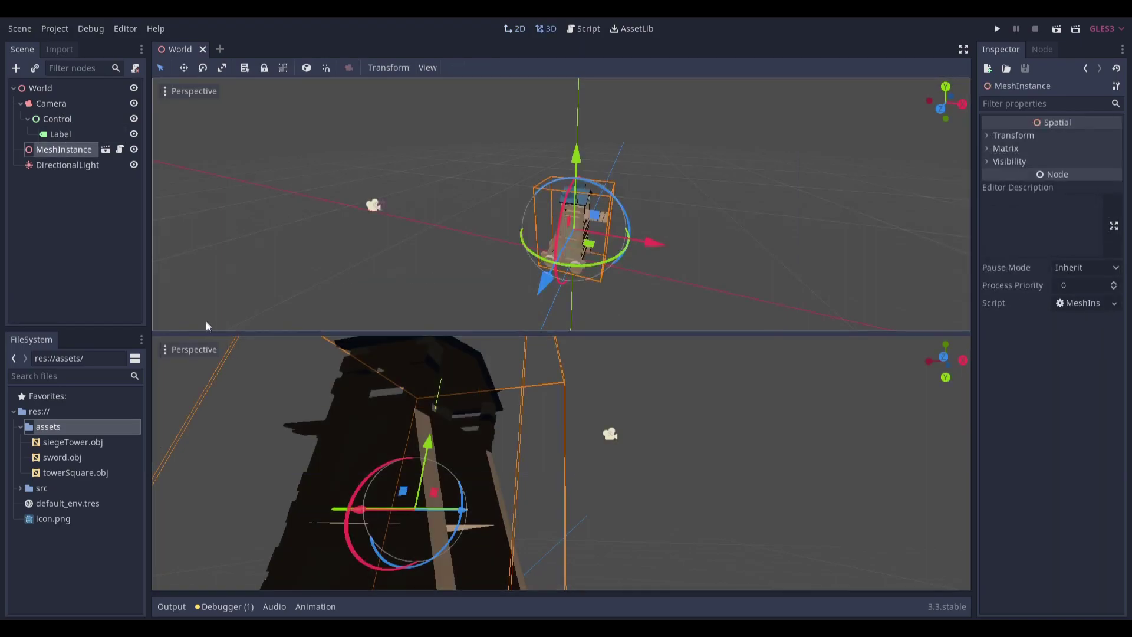
- Turn on the Camera's preview in the lower viewport and focus the upper viewport on the camera
{"action": "left_click", "coordinate": [71, 106]}
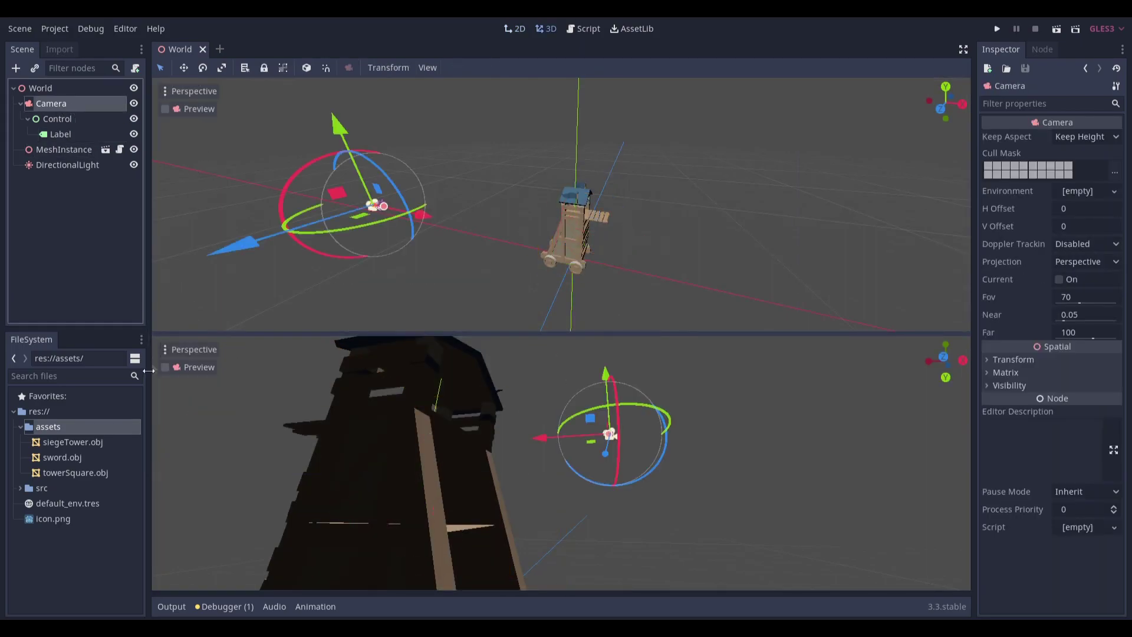
{"action": "left_click", "coordinate": [181, 367]}
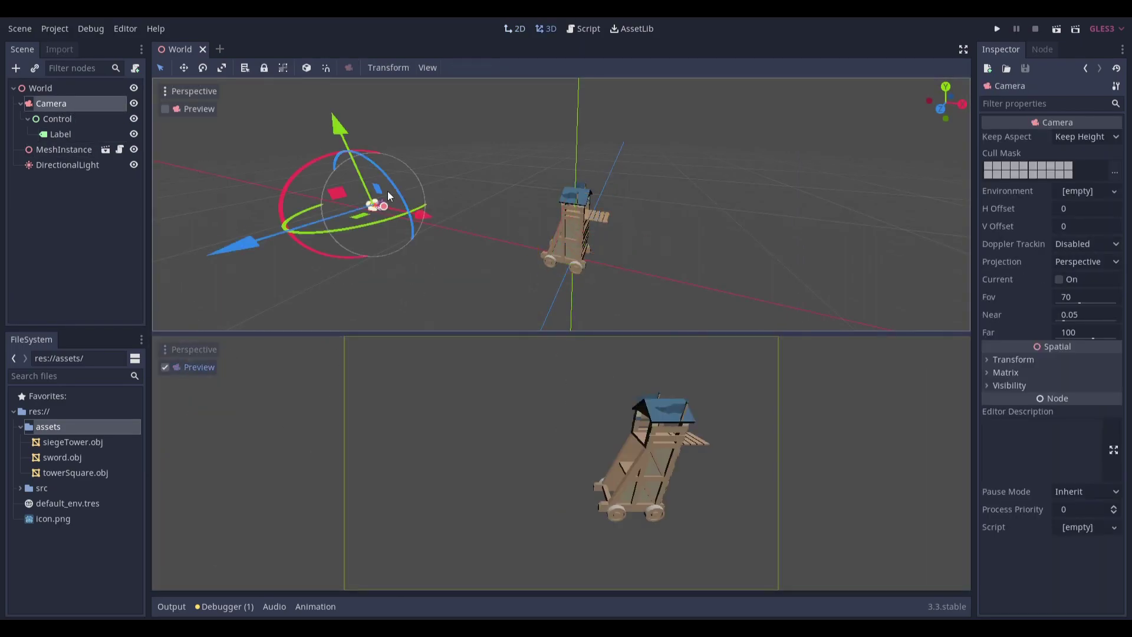
{"action": "mouse_move", "coordinate": [388, 195]}
{"action": "middle_mouse_down"}
{"action": "mouse_move", "coordinate": [374, 183]}
{"action": "mouse_move", "coordinate": [369, 192]}
{"action": "mouse_move", "coordinate": [389, 201]}
{"action": "middle_mouse_up"}
{"action": "key", "text": "f"}
{"action": "scroll", "coordinate": [573, 219], "scroll_direction": "up", "scroll_amount": 4}
{"action": "middle_click_drag", "start_coordinate": [575, 218], "coordinate": [533, 197]}
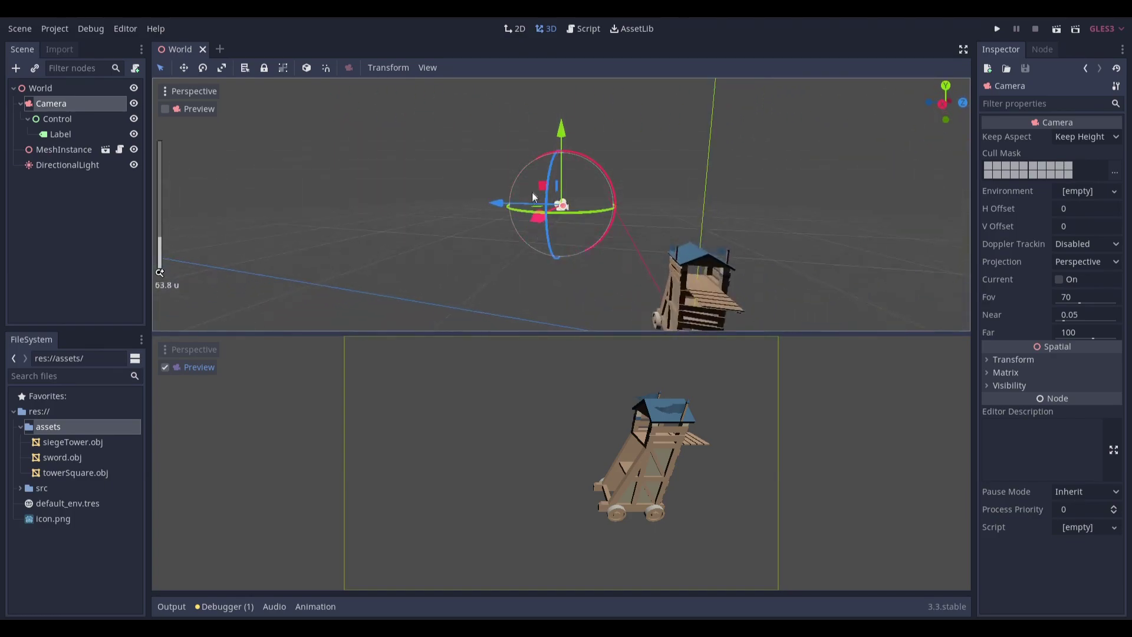
- Try moving the camera with its planar gizmo handle, and undo the move
{"action": "mouse_move", "coordinate": [541, 186]}
{"action": "left_mouse_down"}
{"action": "mouse_move", "coordinate": [502, 187]}
{"action": "mouse_move", "coordinate": [513, 155]}
{"action": "mouse_move", "coordinate": [552, 191]}
{"action": "left_mouse_up"}
{"action": "key", "text": "ctrl+z"}
{"action": "key", "text": "ctrl+z"}
{"action": "middle_click_drag", "start_coordinate": [546, 196], "coordinate": [669, 203]}
{"action": "scroll", "coordinate": [578, 228], "scroll_direction": "down", "scroll_amount": 3}
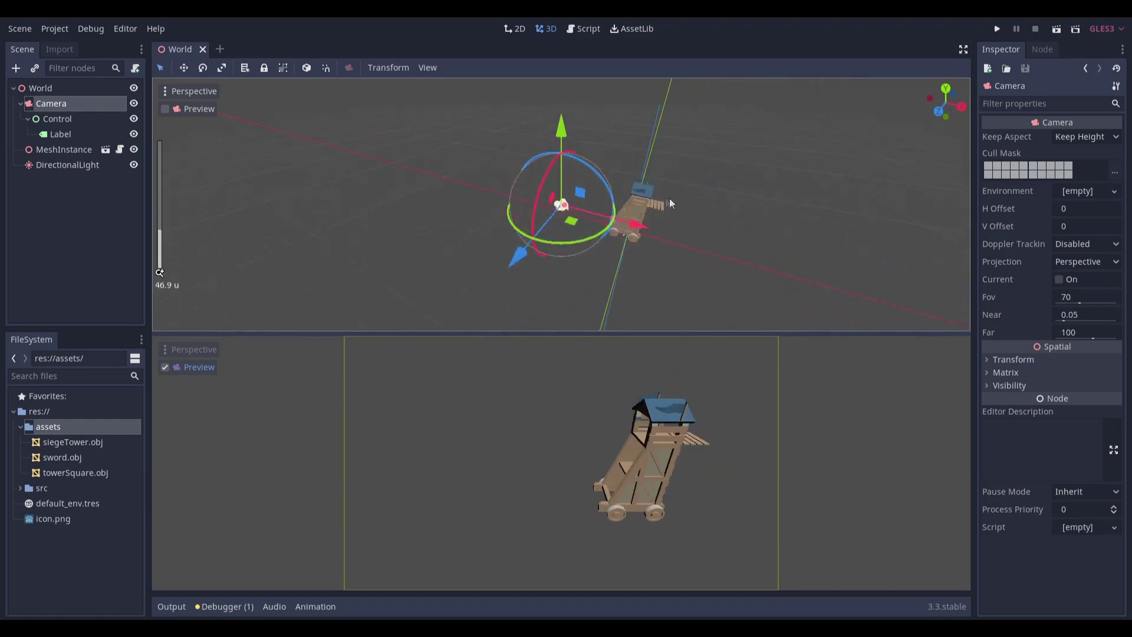
- Examine the siege tower's MeshInstance node in the upper viewport and clear the selection
{"action": "left_click_drag", "start_coordinate": [677, 164], "coordinate": [594, 260]}
{"action": "left_click", "coordinate": [732, 157]}
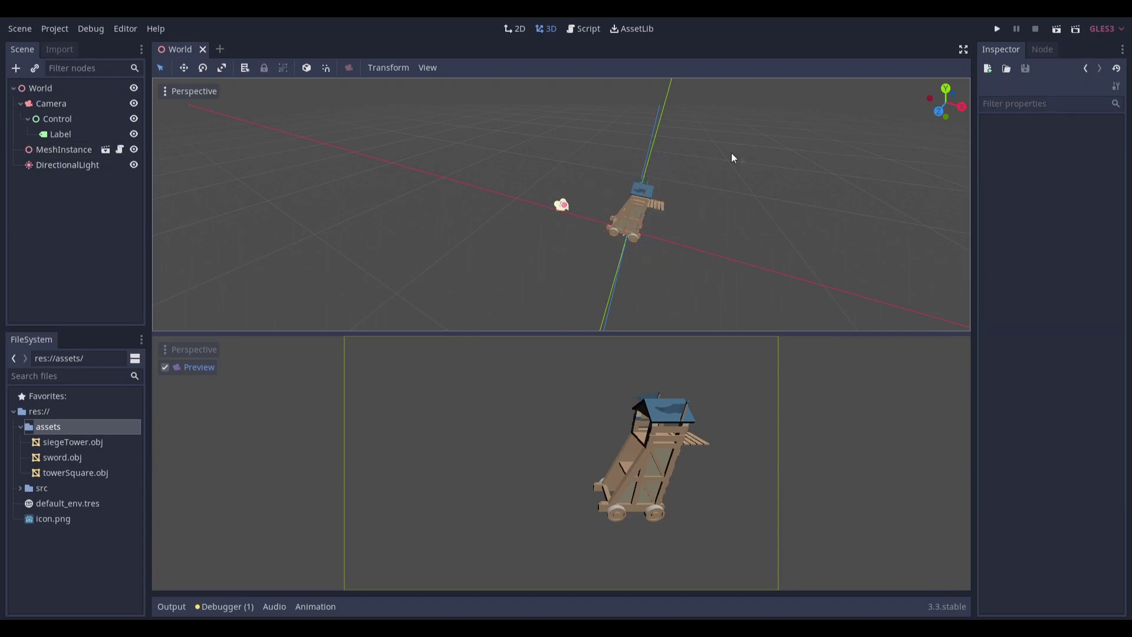
{"action": "left_click_drag", "start_coordinate": [720, 141], "coordinate": [577, 268]}
{"action": "left_click", "coordinate": [76, 155]}
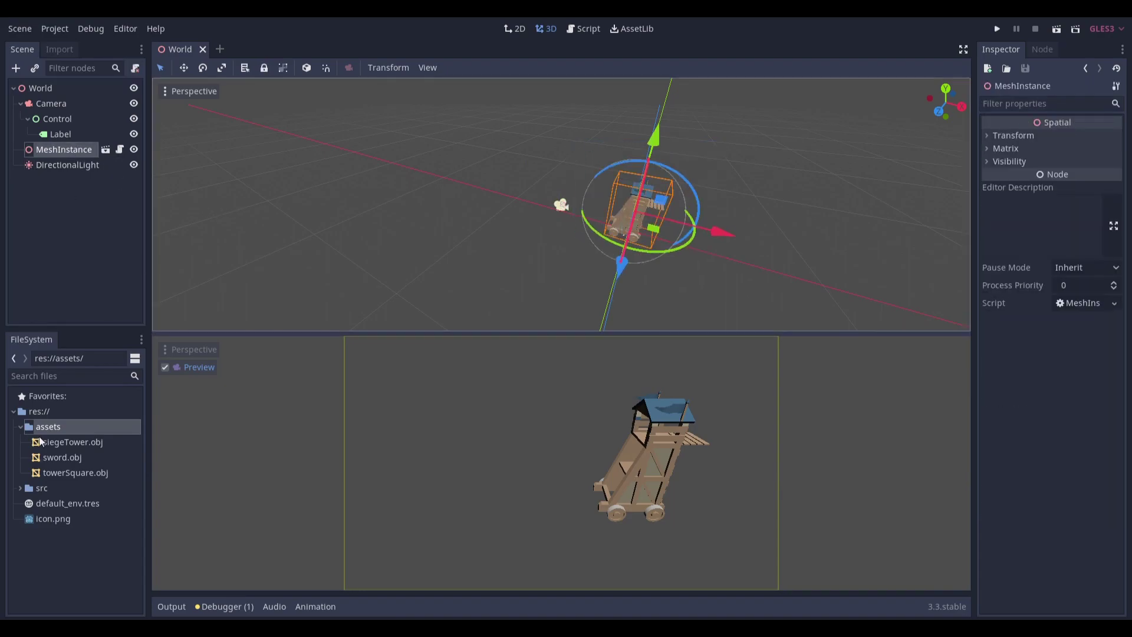
{"action": "left_click", "coordinate": [437, 250]}
{"action": "middle_click_drag", "start_coordinate": [354, 190], "coordinate": [277, 177]}
- Open default_env.tres and examine its Background mode options and Ambient Light settings
{"action": "left_click", "coordinate": [93, 521]}
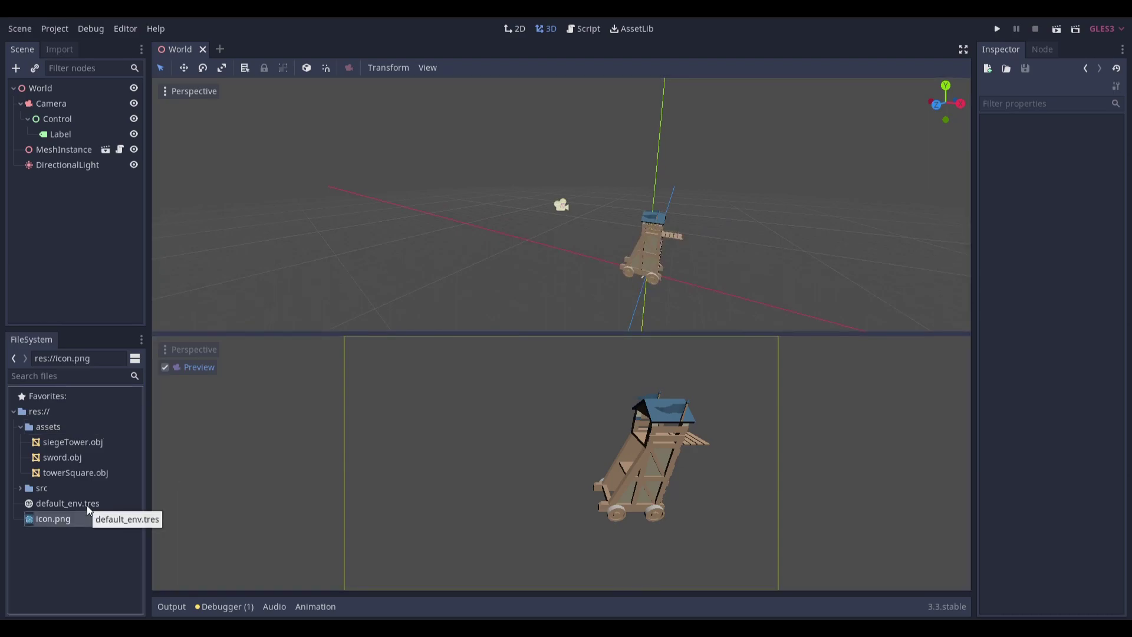
{"action": "left_click", "coordinate": [90, 504]}
{"action": "left_click", "coordinate": [1030, 136]}
{"action": "left_click", "coordinate": [1068, 150]}
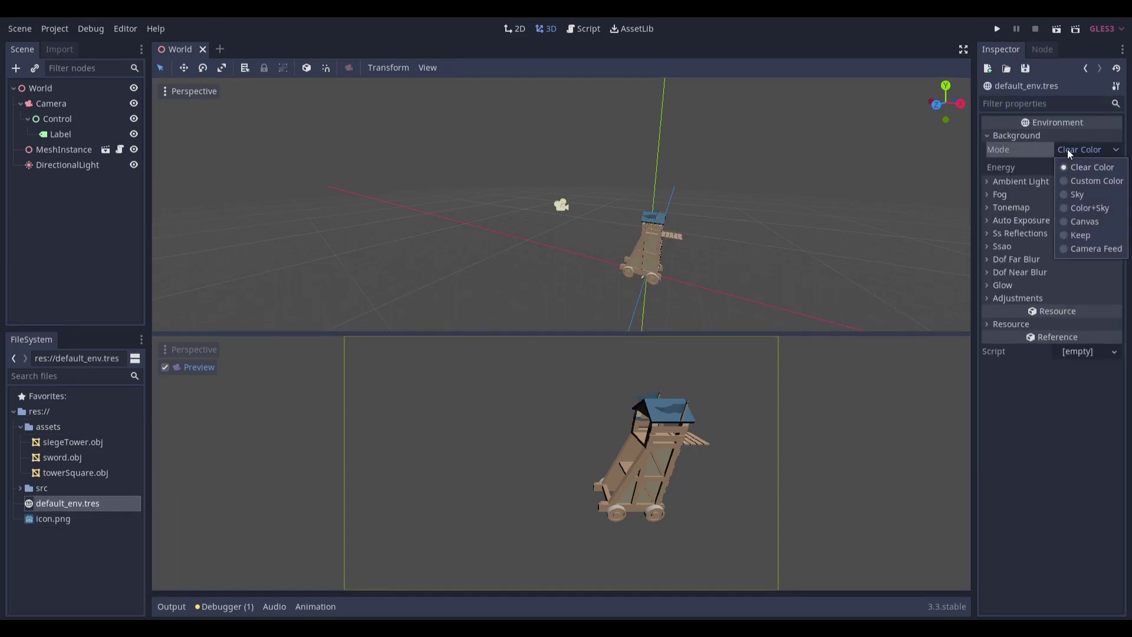
{"action": "left_click", "coordinate": [1069, 152]}
{"action": "left_click", "coordinate": [1015, 182]}
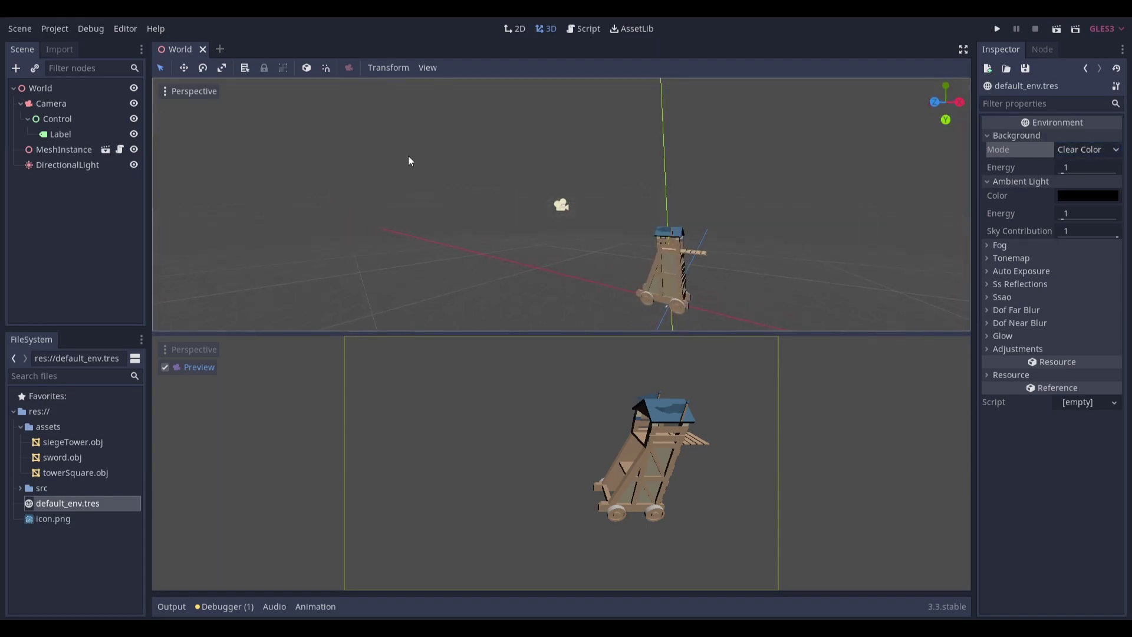
- Switch to the 2D workspace
{"action": "key", "text": "ctrl+F1"}
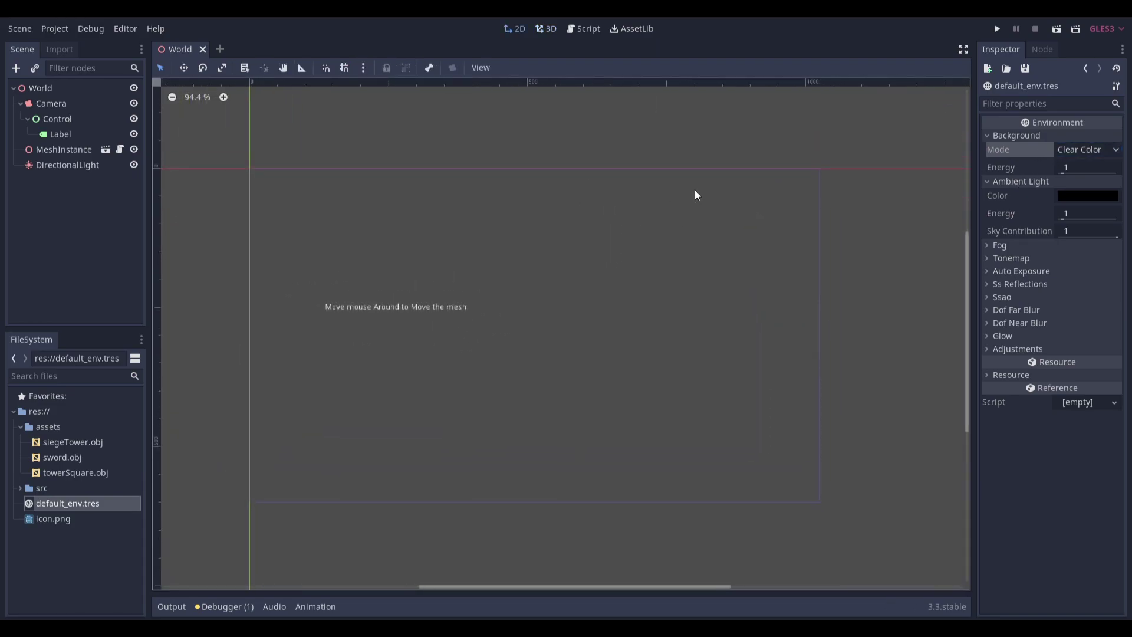
- Add a Line2D node as a child of the Camera
{"action": "key", "text": "ctrl+F2"}
{"action": "left_click", "coordinate": [51, 106]}
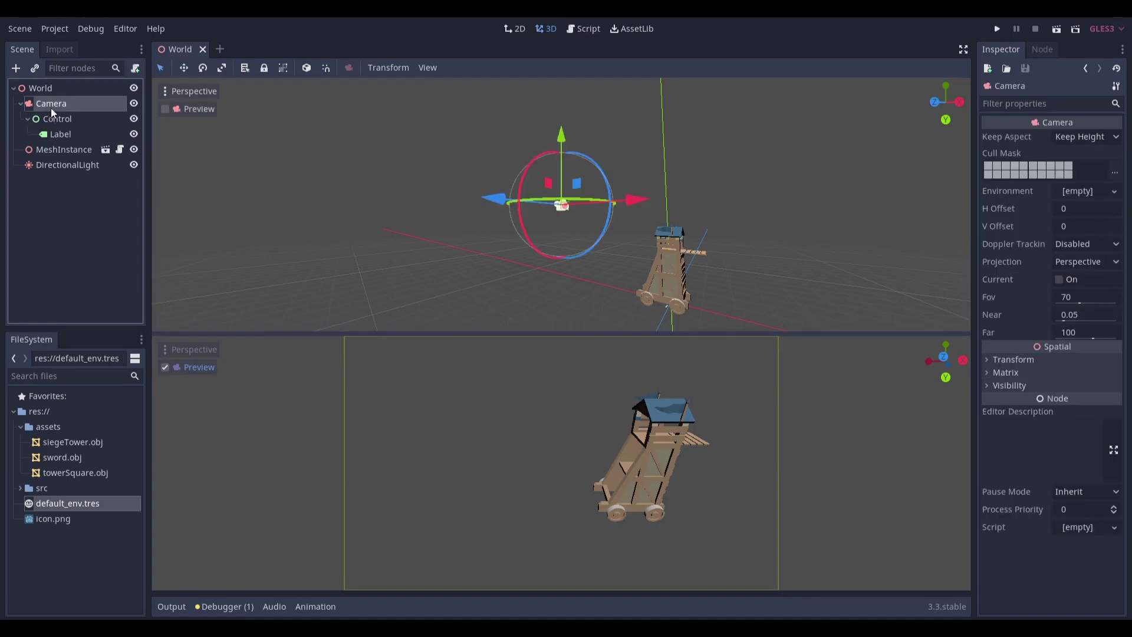
{"action": "key", "text": "ctrl+a"}
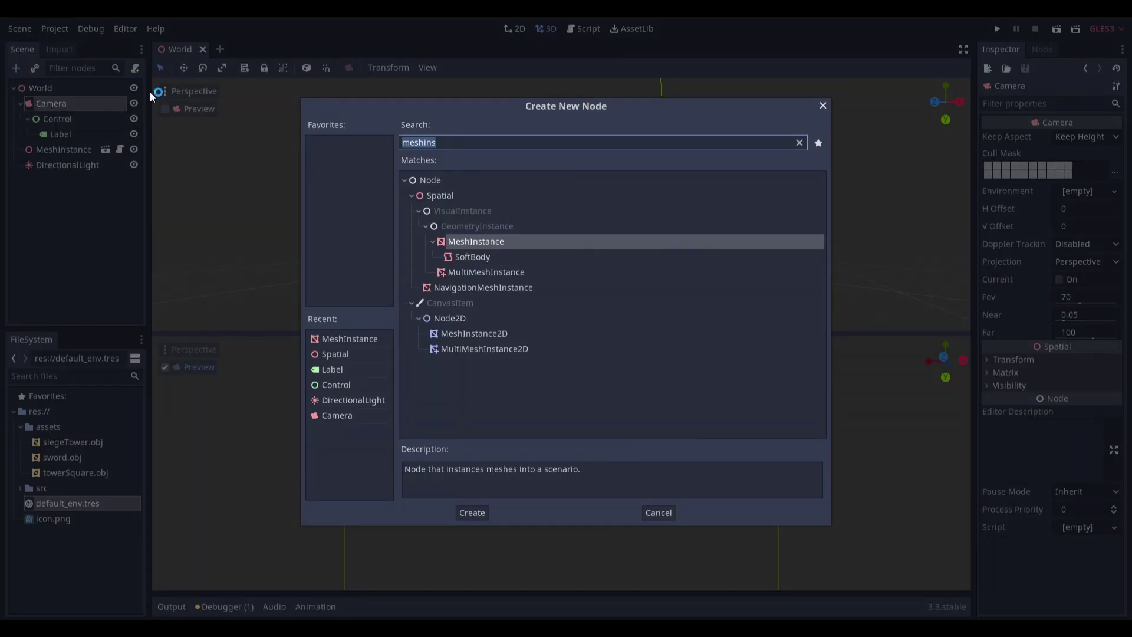
{"action": "key", "text": "BackSpace"}
{"action": "type", "text": "line"}
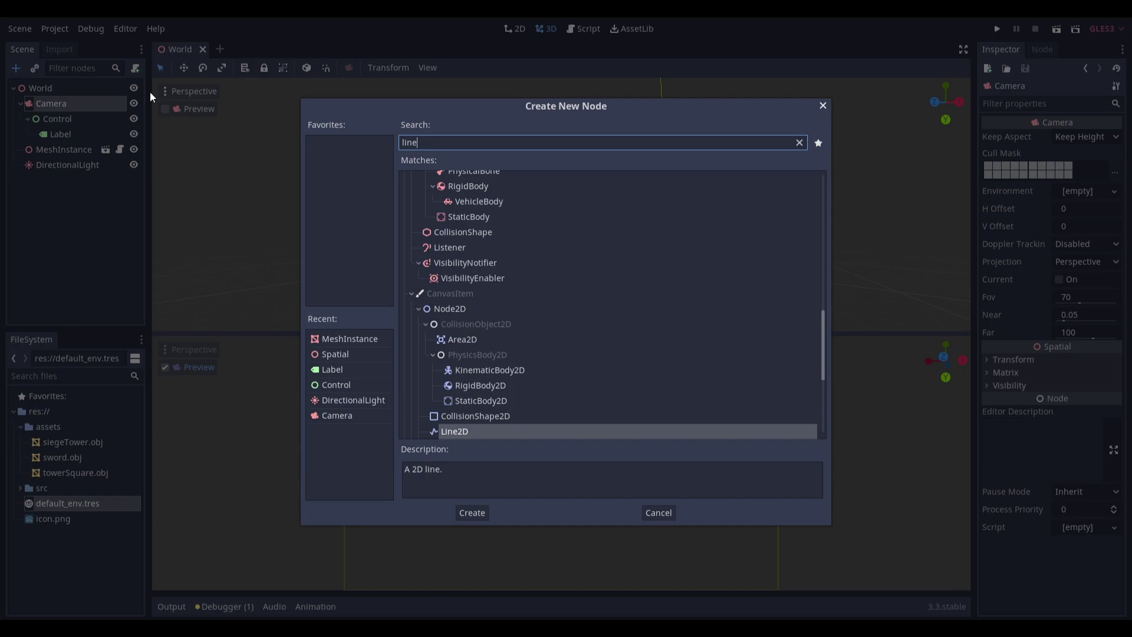
{"action": "key", "text": "Return"}
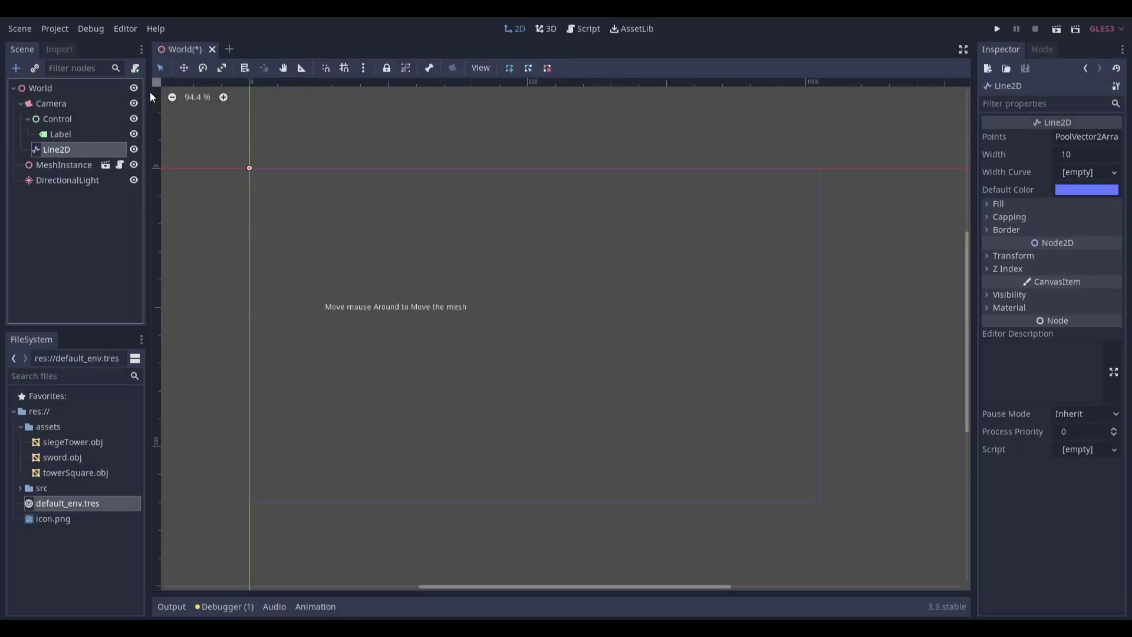
- Draw an open multi-segment line around the label text by placing points for the Line2D node
{"action": "left_click", "coordinate": [1068, 137]}
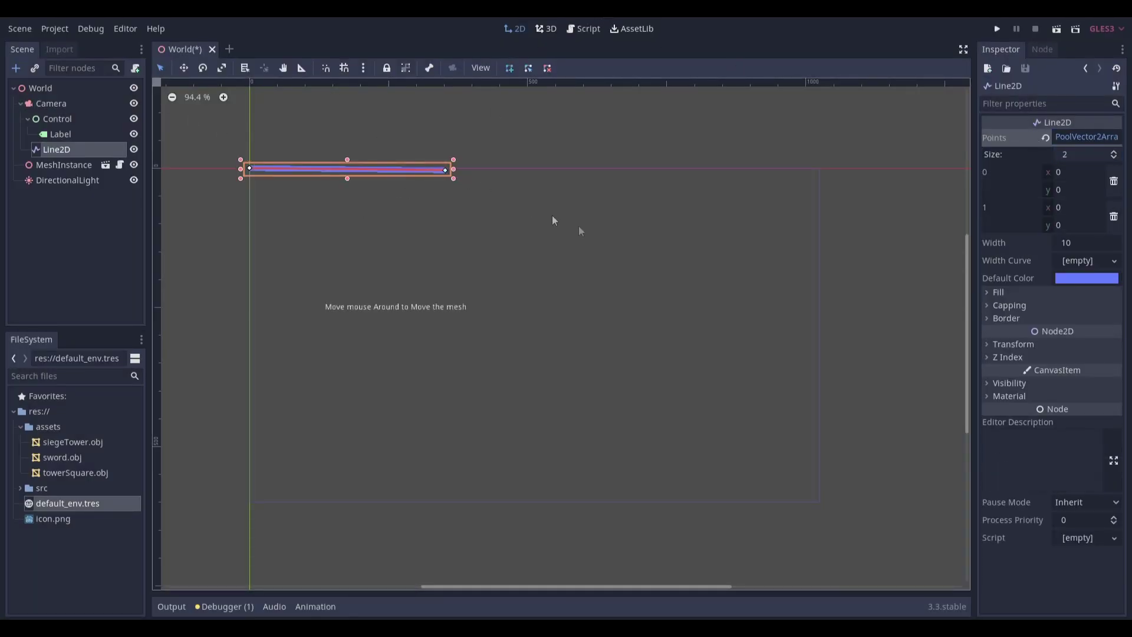
{"action": "left_click", "coordinate": [662, 252]}
{"action": "left_click", "coordinate": [646, 426]}
{"action": "left_click", "coordinate": [365, 409]}
{"action": "left_click", "coordinate": [254, 296]}
{"action": "left_click", "coordinate": [290, 448]}
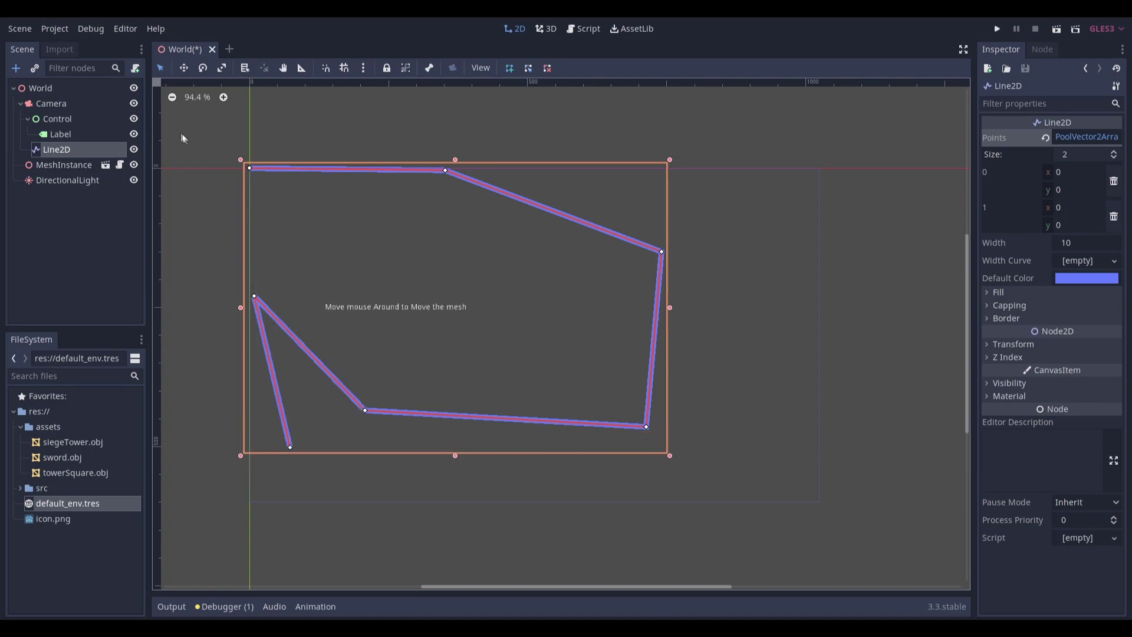
- Select the Camera and run the project to examine the line drawn over the siege tower, and close the preview
{"action": "left_click", "coordinate": [59, 105]}
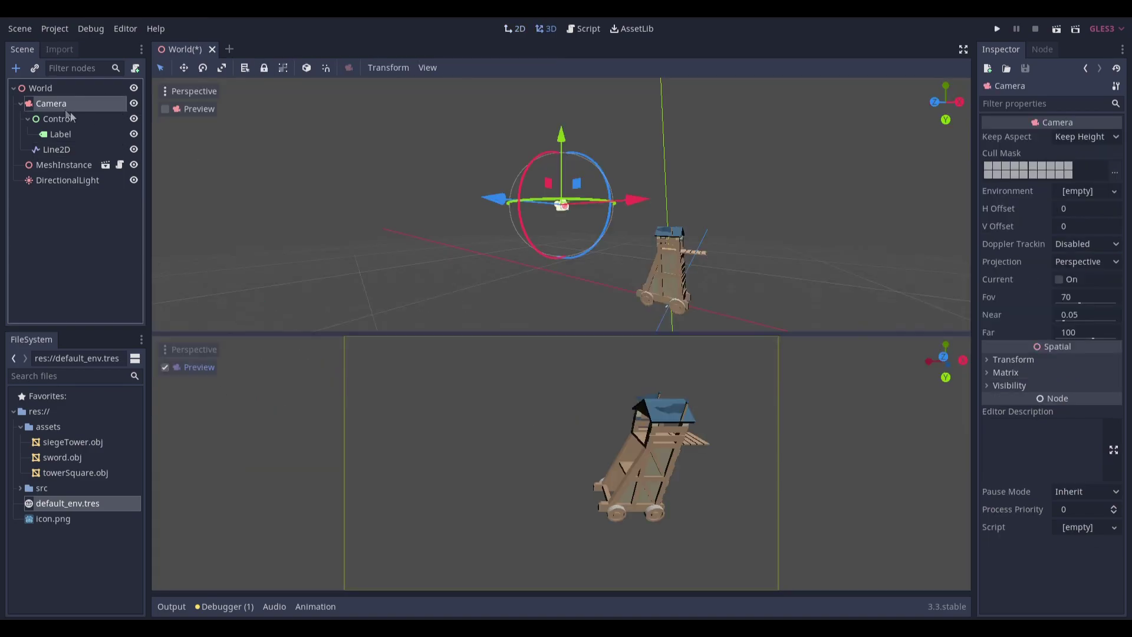
{"action": "key", "text": "F5"}
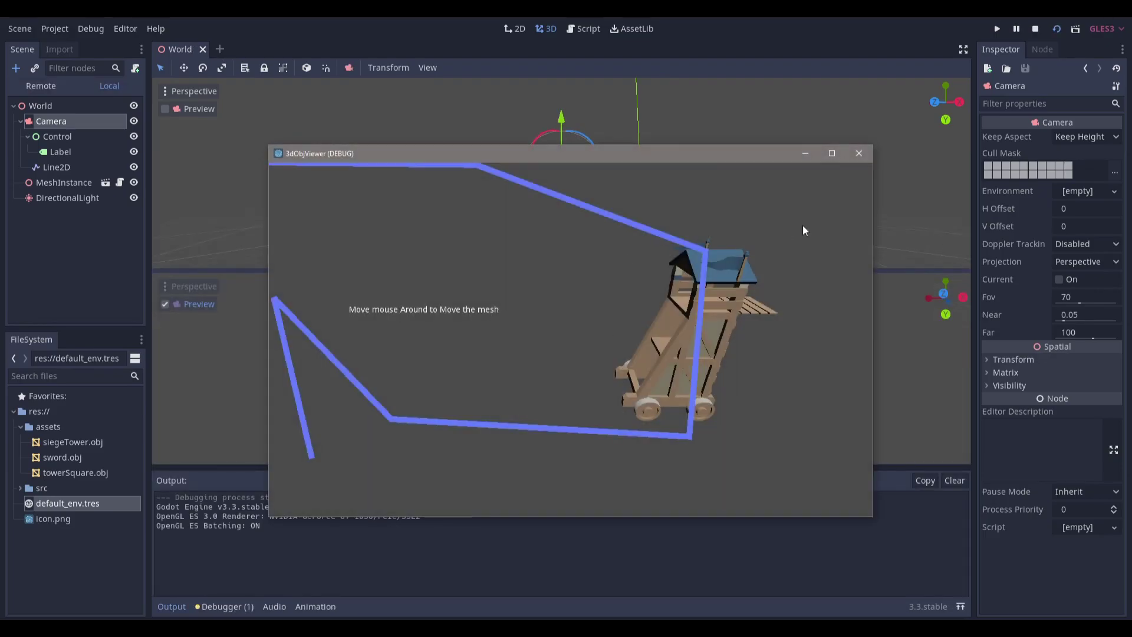
{"action": "left_click", "coordinate": [851, 159]}
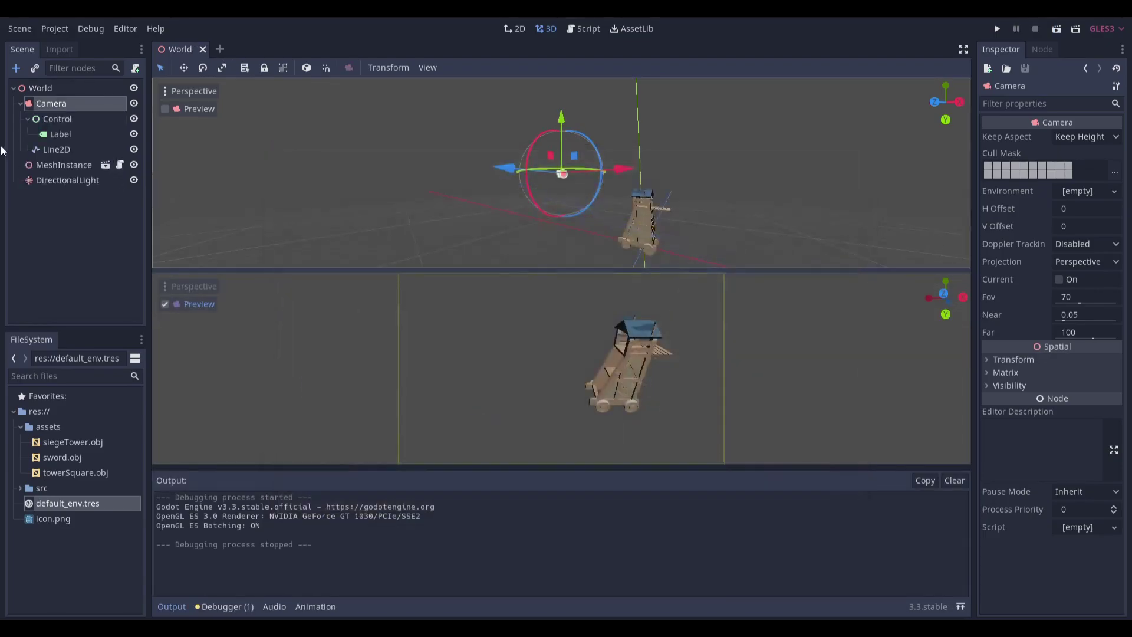
- Compare how the Line2D, Control, Label and Camera nodes appear in the 2D and 3D workspaces
{"action": "left_click", "coordinate": [53, 151]}
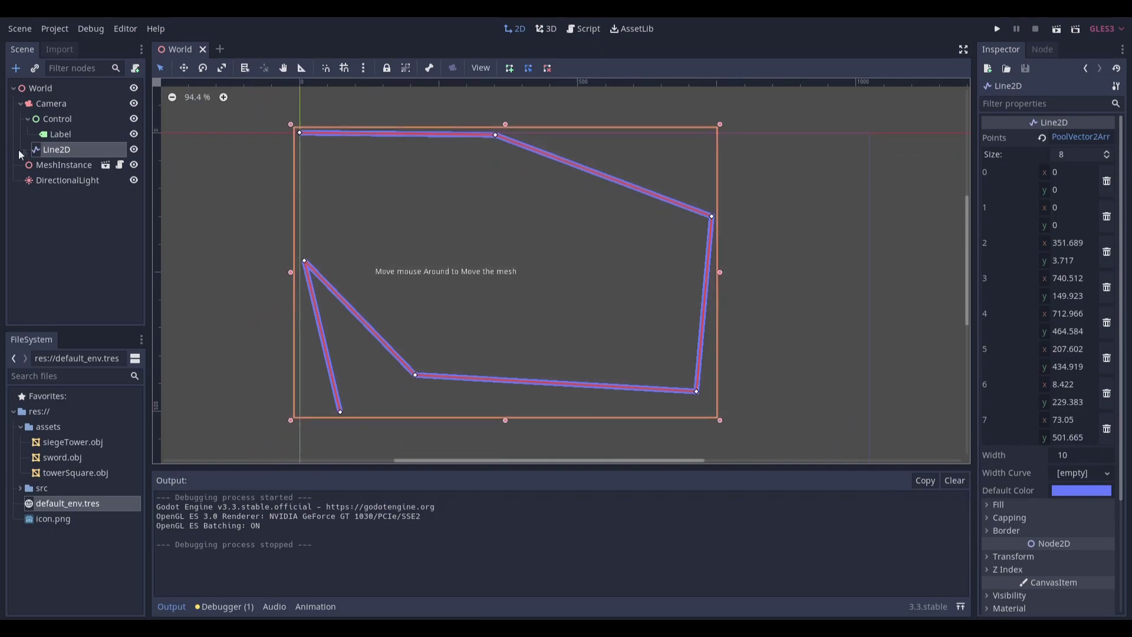
{"action": "left_click", "coordinate": [69, 120]}
{"action": "left_click", "coordinate": [51, 106]}
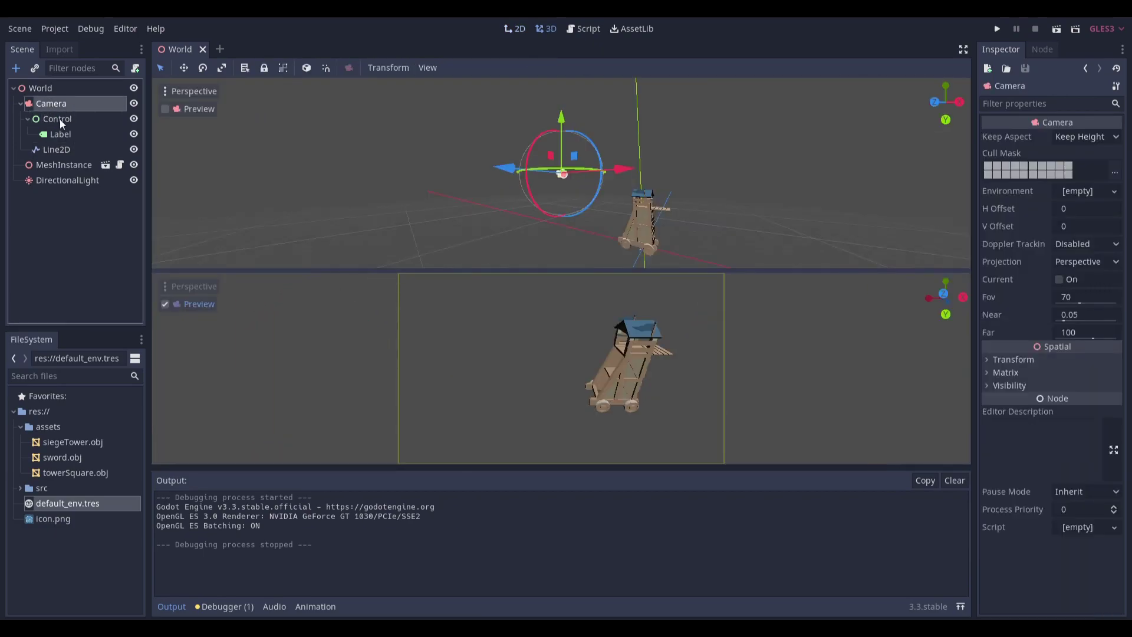
{"action": "left_click", "coordinate": [62, 122]}
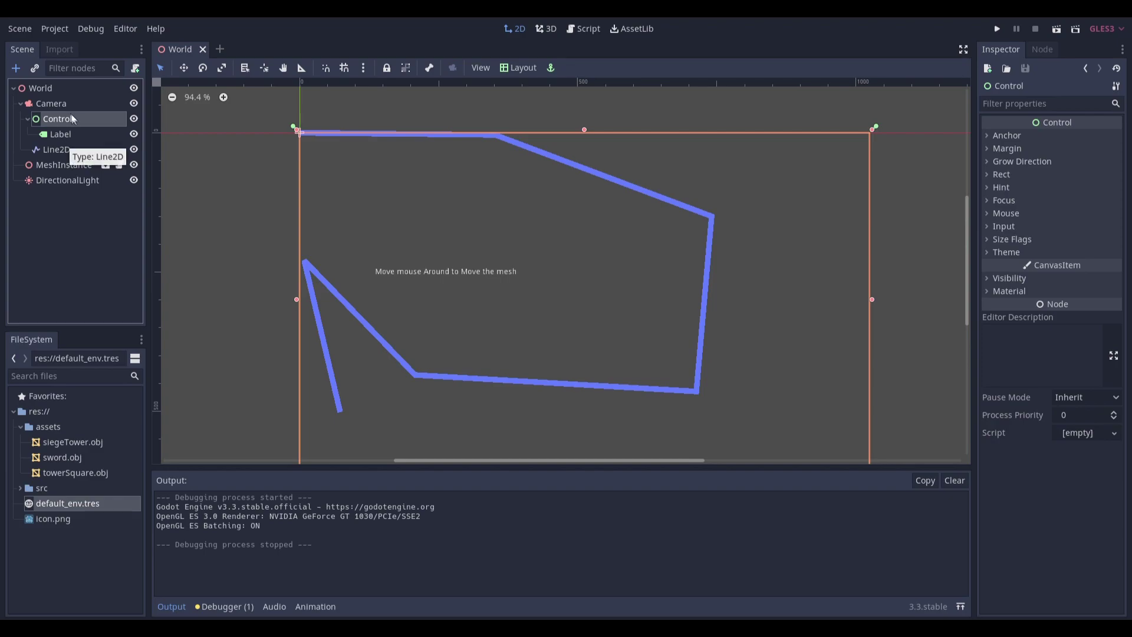
{"action": "left_click", "coordinate": [53, 104]}
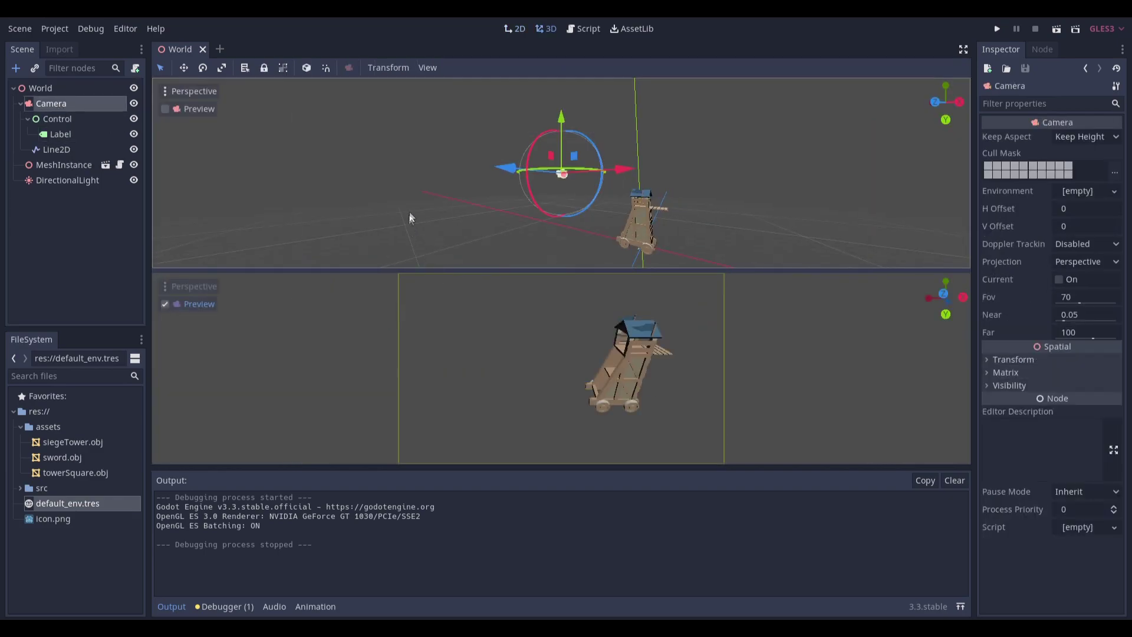
{"action": "left_click", "coordinate": [57, 118]}
{"action": "left_click", "coordinate": [60, 134]}
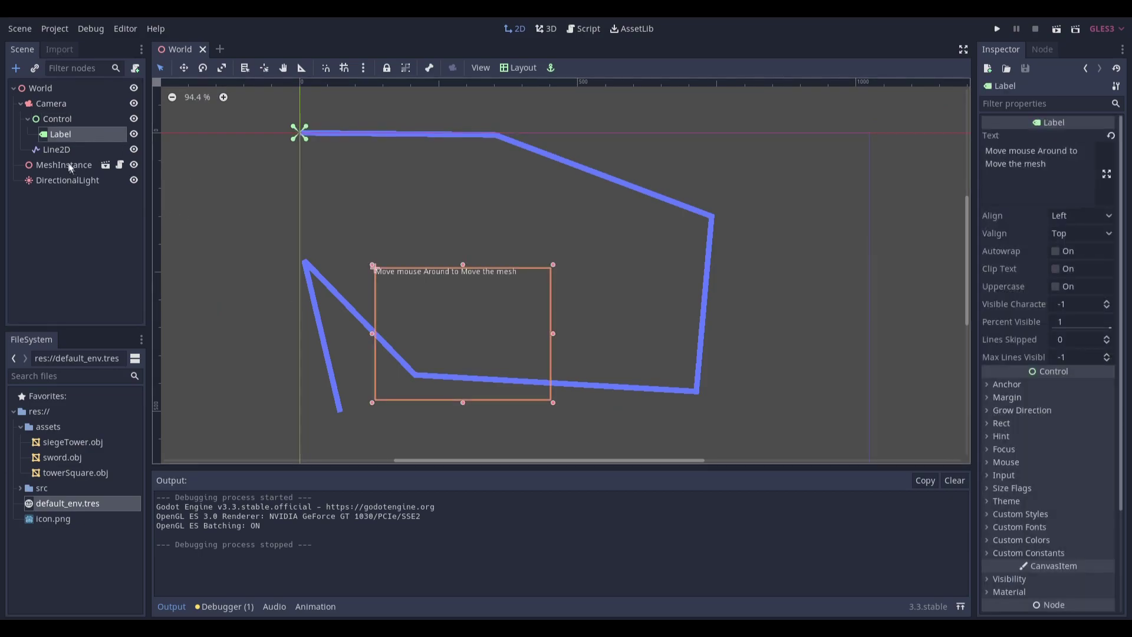
- Move the Line2D node to (200, 47), undoing an accidental move of the Control node
{"action": "left_click", "coordinate": [56, 149]}
{"action": "left_click_drag", "start_coordinate": [567, 295], "coordinate": [664, 281]}
{"action": "key", "text": "ctrl+z"}
{"action": "left_click", "coordinate": [65, 150]}
{"action": "key", "text": "w"}
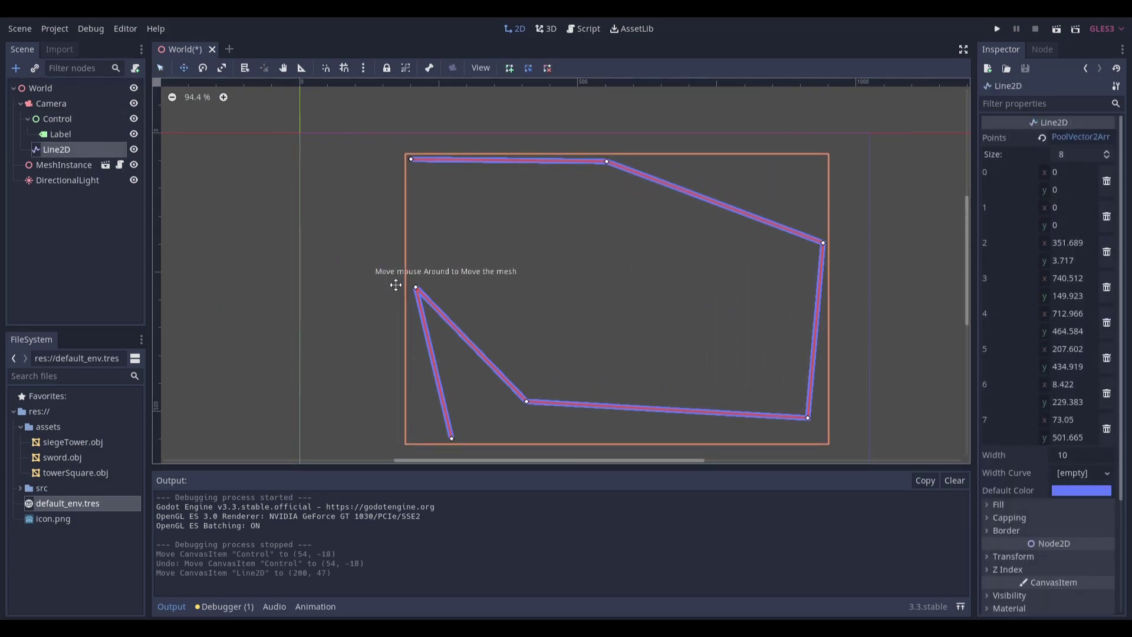
- Reshape the line by moving four of its points inward, and run the scene to preview it
{"action": "left_click_drag", "start_coordinate": [414, 292], "coordinate": [734, 229]}
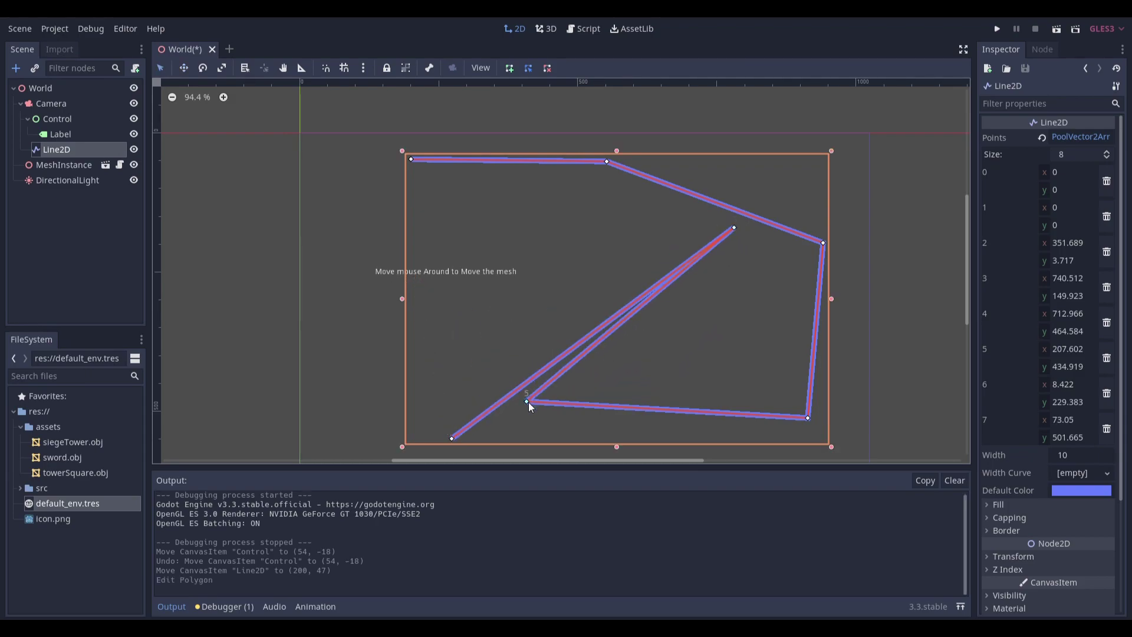
{"action": "left_click_drag", "start_coordinate": [529, 407], "coordinate": [740, 305]}
{"action": "left_click_drag", "start_coordinate": [823, 244], "coordinate": [784, 257]}
{"action": "left_click_drag", "start_coordinate": [607, 164], "coordinate": [750, 192]}
{"action": "key", "text": "F6"}
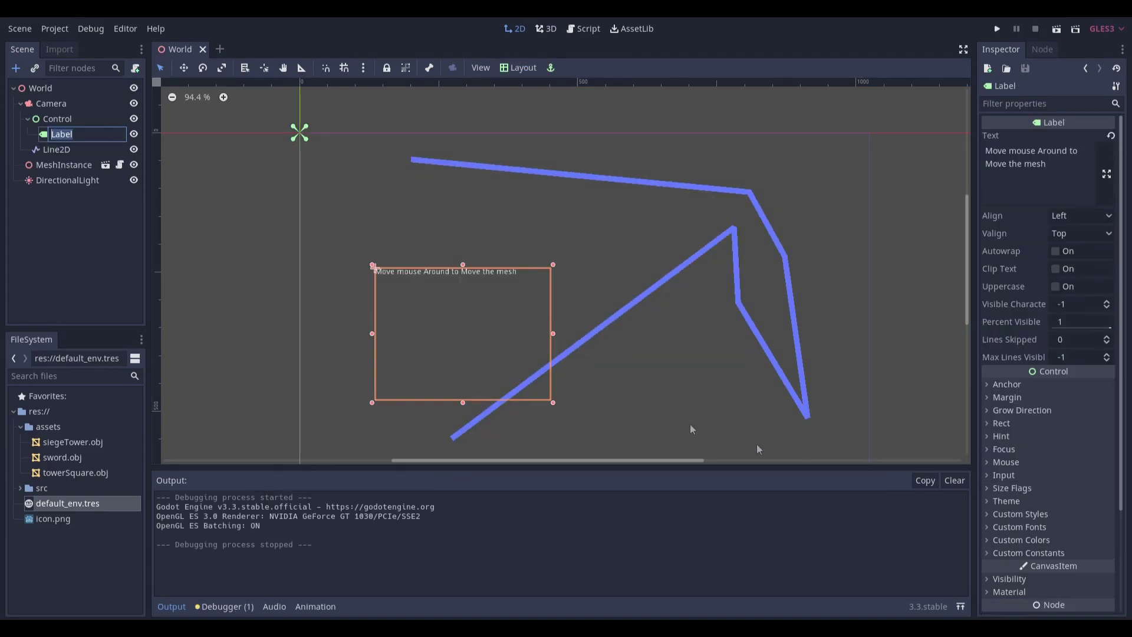
- Delete the Line2D node from under the Camera
{"action": "left_click", "coordinate": [93, 240]}
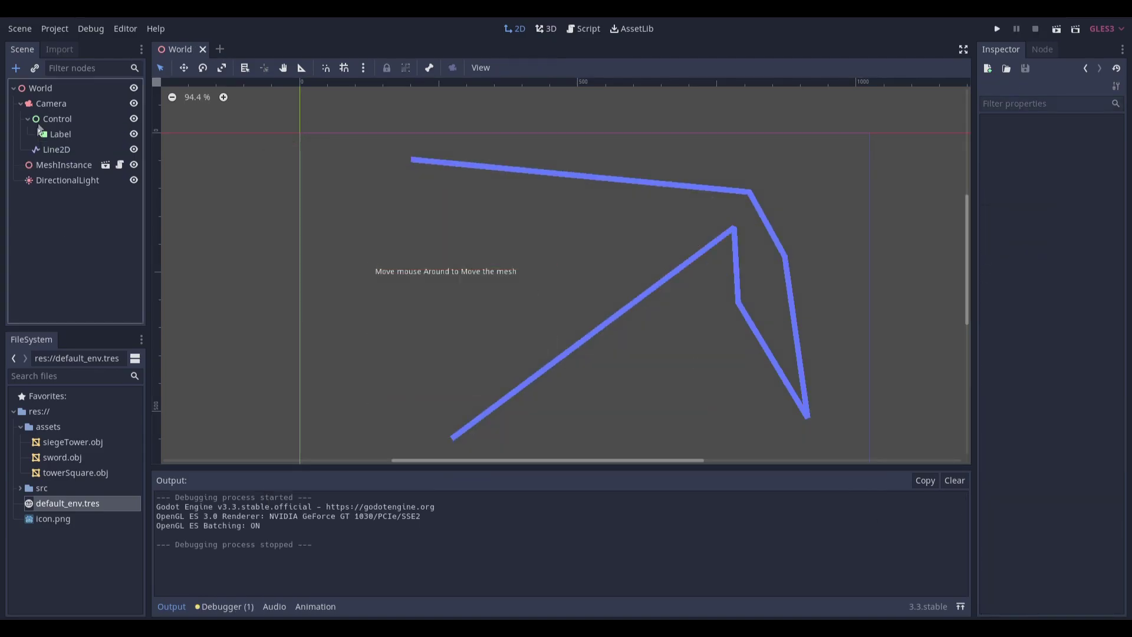
{"action": "left_click", "coordinate": [53, 133]}
{"action": "left_click", "coordinate": [62, 149]}
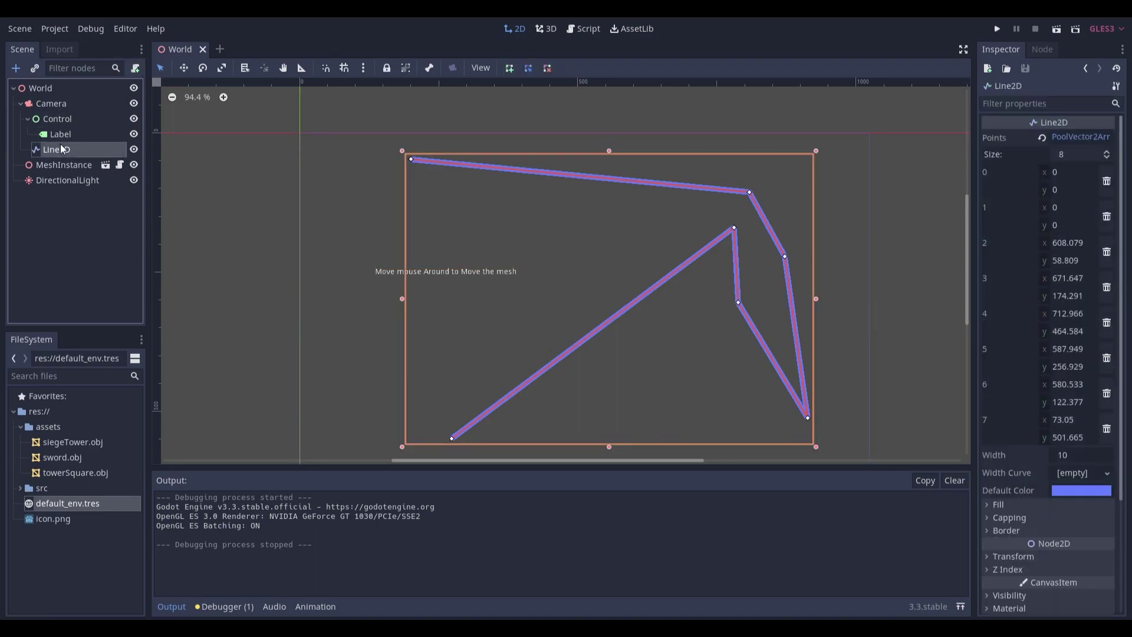
{"action": "key", "text": "Delete"}
{"action": "key", "text": "Return"}
- Reparent the Label directly under the Camera and delete the Control node
{"action": "left_click", "coordinate": [68, 118]}
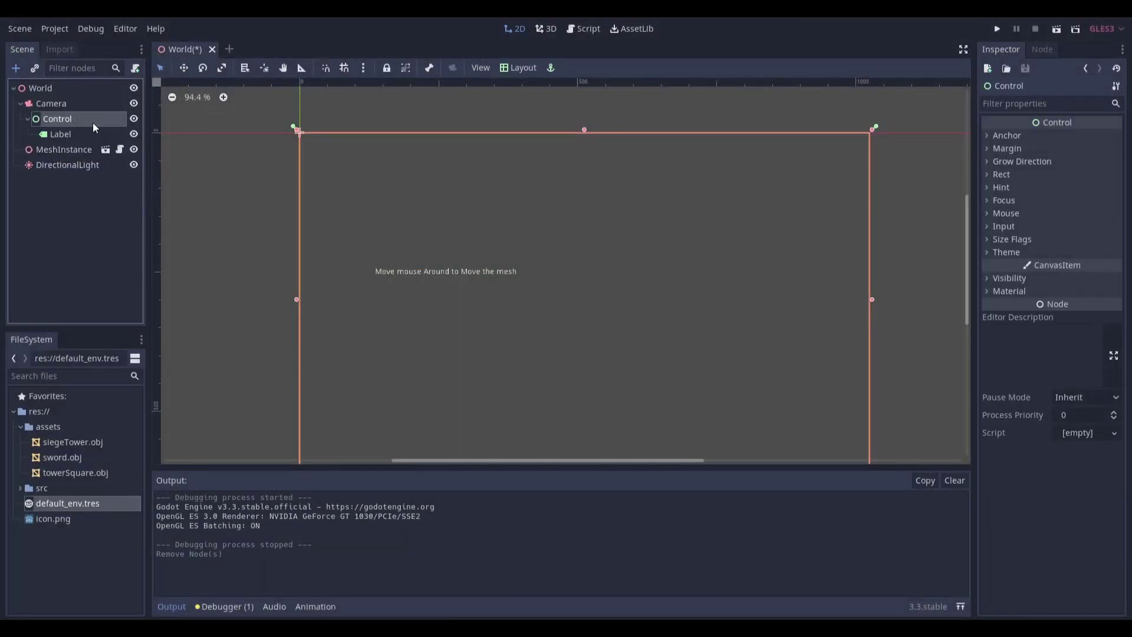
{"action": "left_click", "coordinate": [87, 106]}
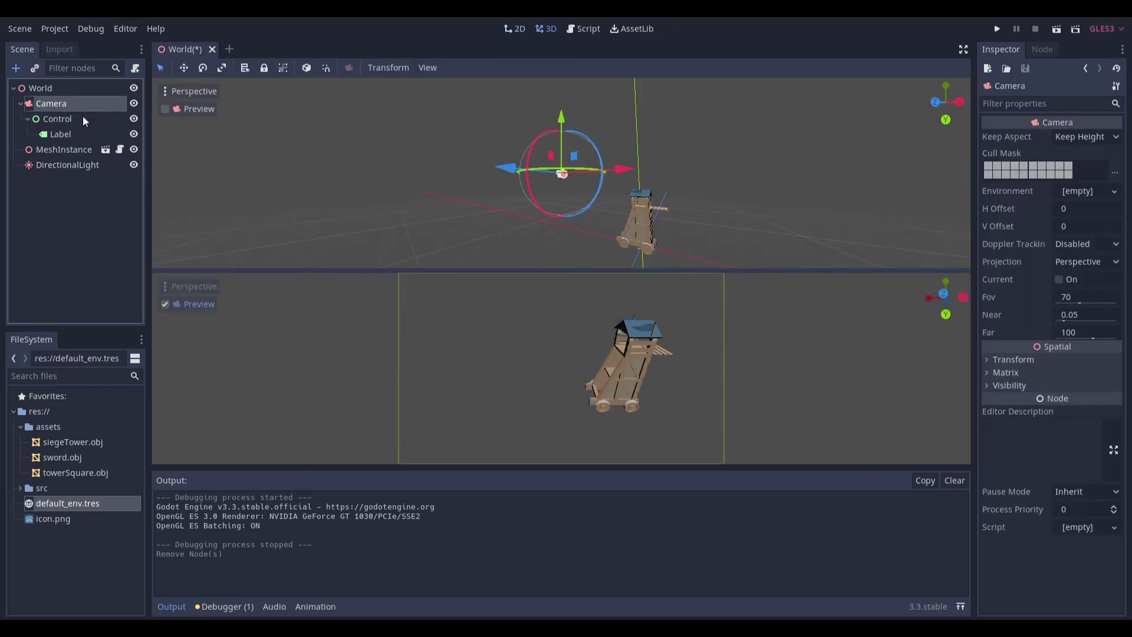
{"action": "left_click", "coordinate": [82, 118]}
{"action": "left_click", "coordinate": [62, 105]}
{"action": "left_click", "coordinate": [61, 117]}
{"action": "left_click_drag", "start_coordinate": [66, 135], "coordinate": [64, 114]}
{"action": "left_click", "coordinate": [65, 136]}
{"action": "key", "text": "Delete"}
{"action": "key", "text": "Return"}
- Resize the Label's box to (315, 61) and save the scene
{"action": "left_click", "coordinate": [61, 124]}
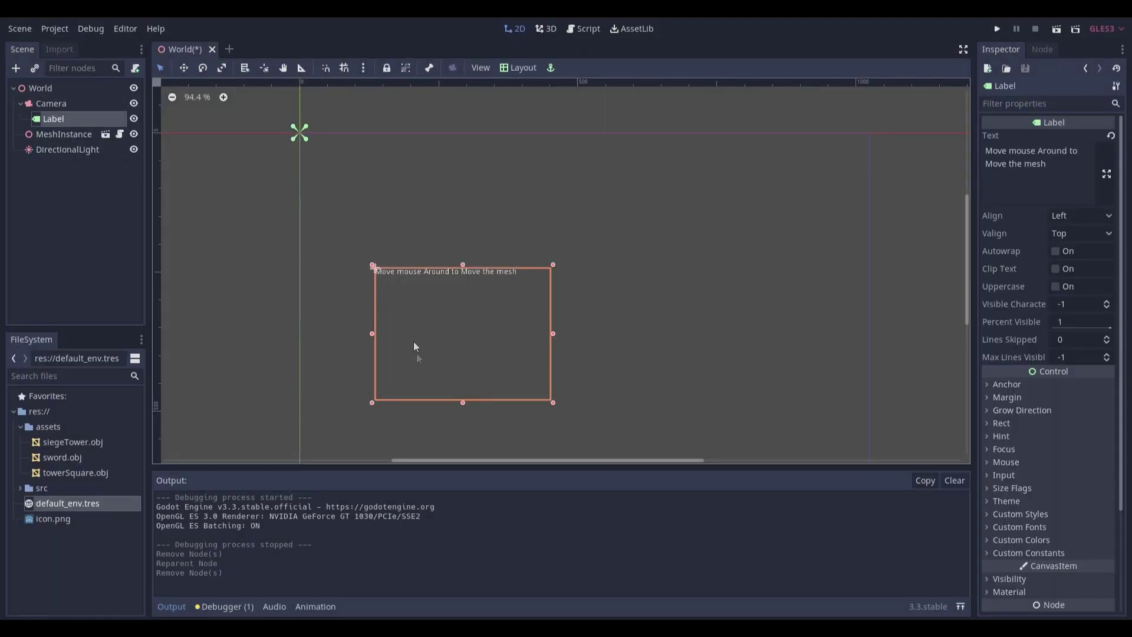
{"action": "left_click_drag", "start_coordinate": [463, 402], "coordinate": [458, 305]}
{"action": "key", "text": "ctrl+s"}
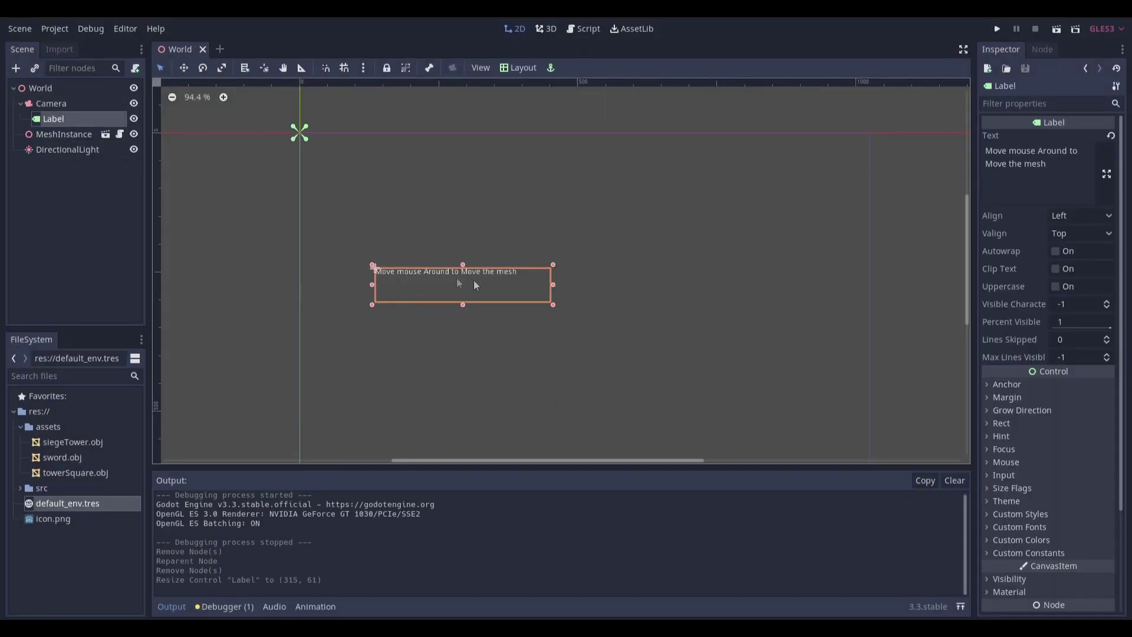
- Compare the Camera's preview in the 3D workspace with the Label's placement in the 2D workspace
{"action": "left_click", "coordinate": [52, 103]}
{"action": "left_click", "coordinate": [445, 209]}
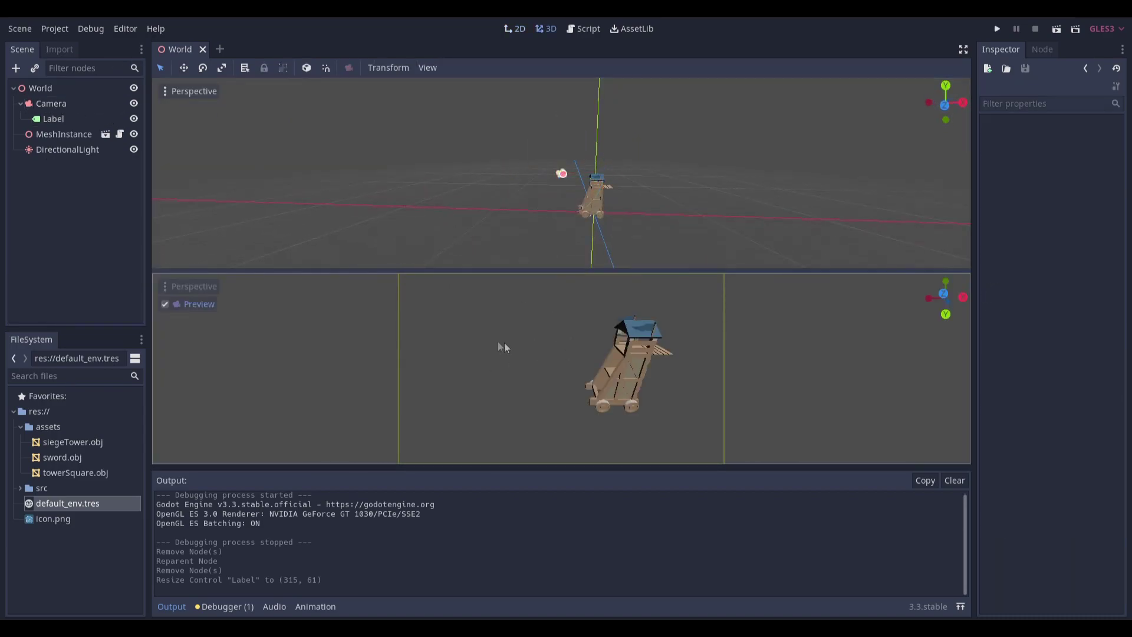
{"action": "left_click", "coordinate": [81, 122]}
{"action": "left_click", "coordinate": [528, 319]}
{"action": "scroll", "coordinate": [518, 289], "scroll_direction": "down", "scroll_amount": 1}
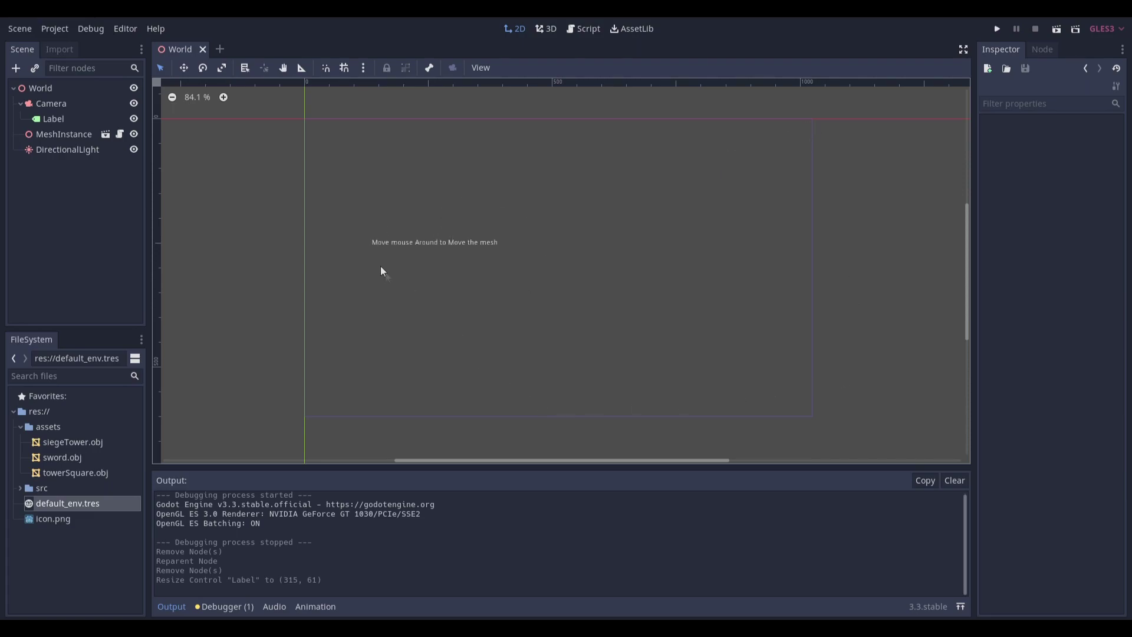
{"action": "left_click", "coordinate": [53, 119]}
{"action": "left_click", "coordinate": [509, 312]}
{"action": "left_click", "coordinate": [41, 102]}
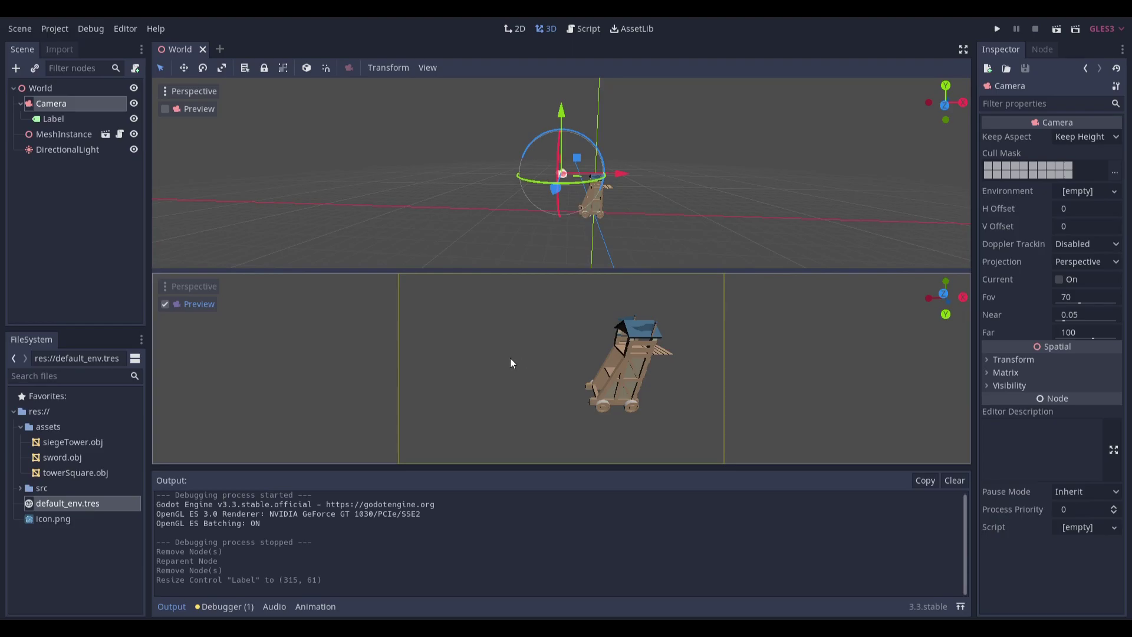
- Try moving the Label to (17, 11), preview it in the running scene, and undo the move
{"action": "left_click", "coordinate": [85, 118]}
{"action": "left_click_drag", "start_coordinate": [518, 300], "coordinate": [457, 184]}
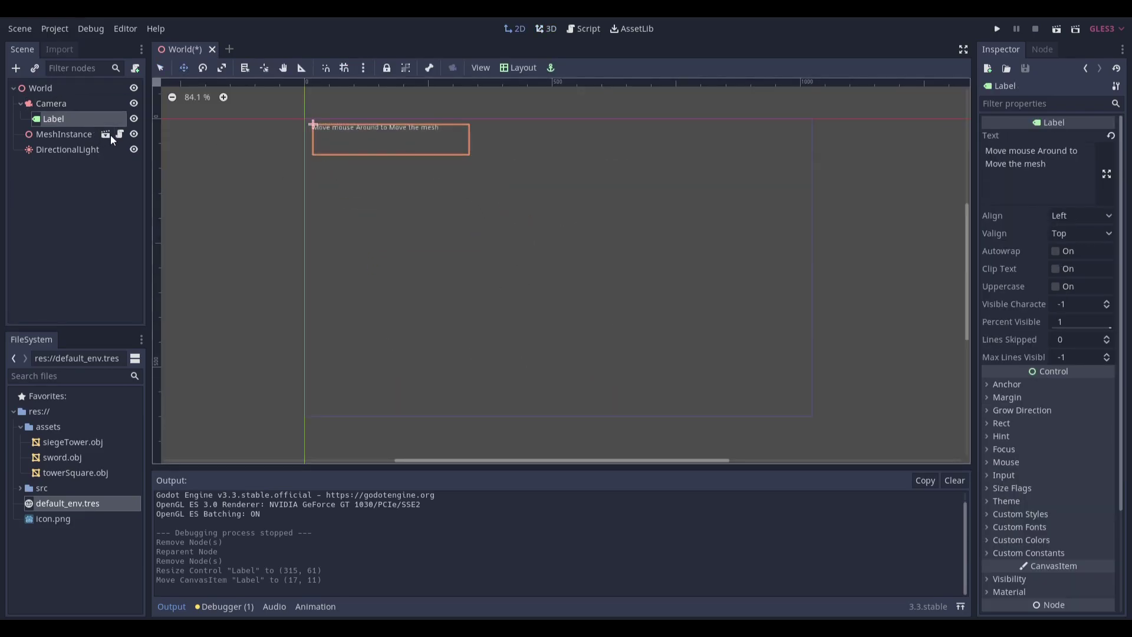
{"action": "key", "text": "F6"}
{"action": "left_click", "coordinate": [863, 152]}
{"action": "key", "text": "ctrl+z"}
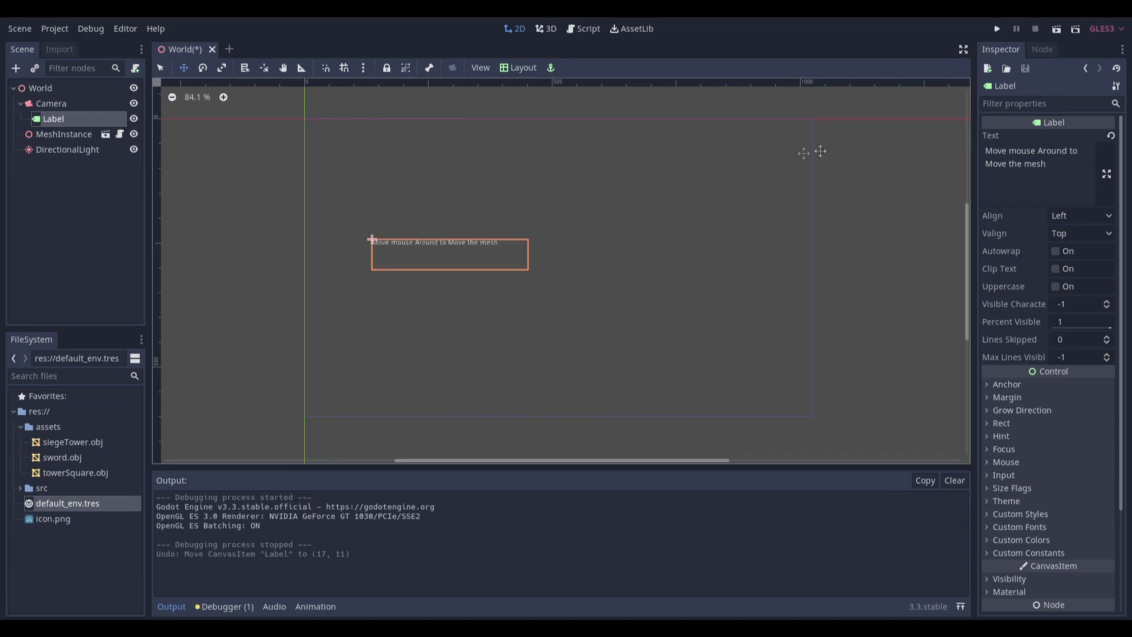
- Select the MeshInstance node in the scene tree and save the scene
{"action": "left_click", "coordinate": [58, 133]}
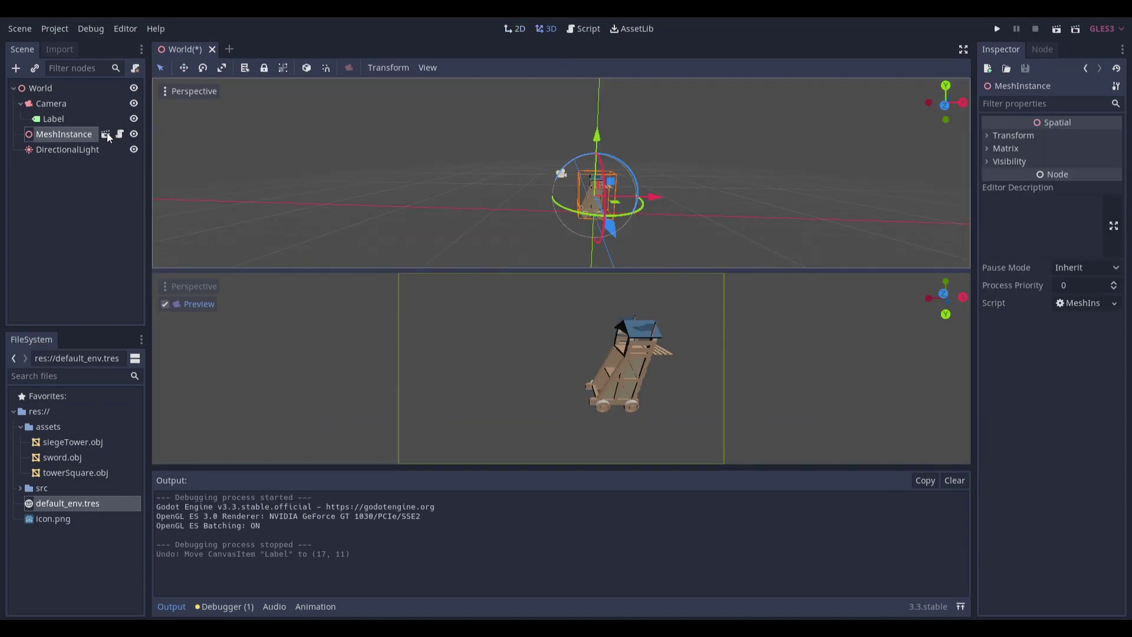
{"action": "left_click", "coordinate": [84, 134]}
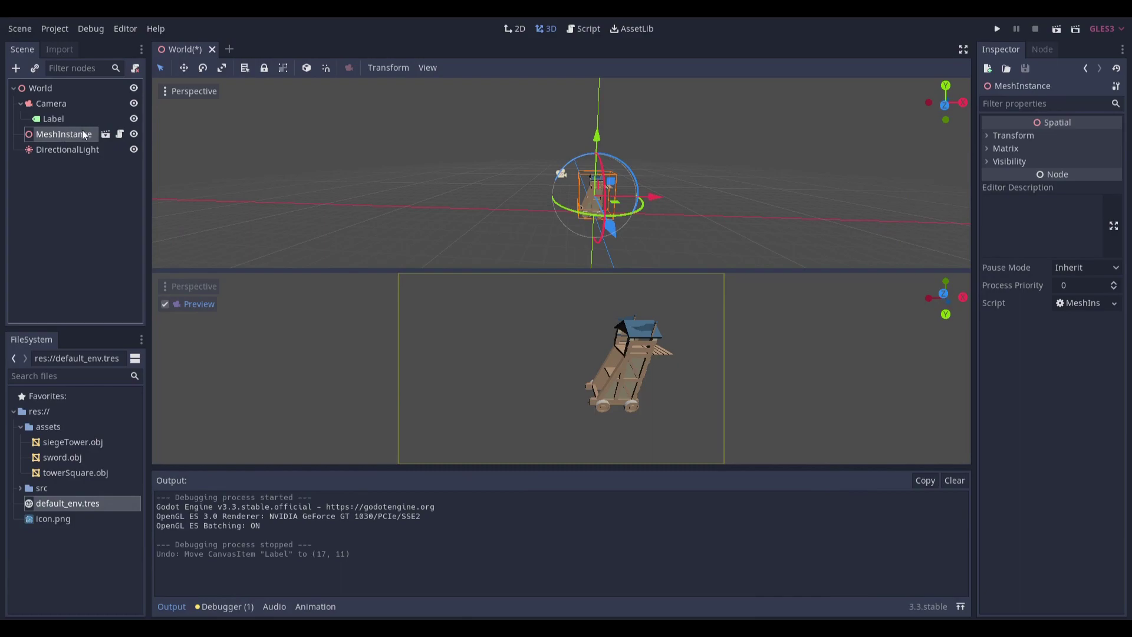
{"action": "key", "text": "ctrl+s"}
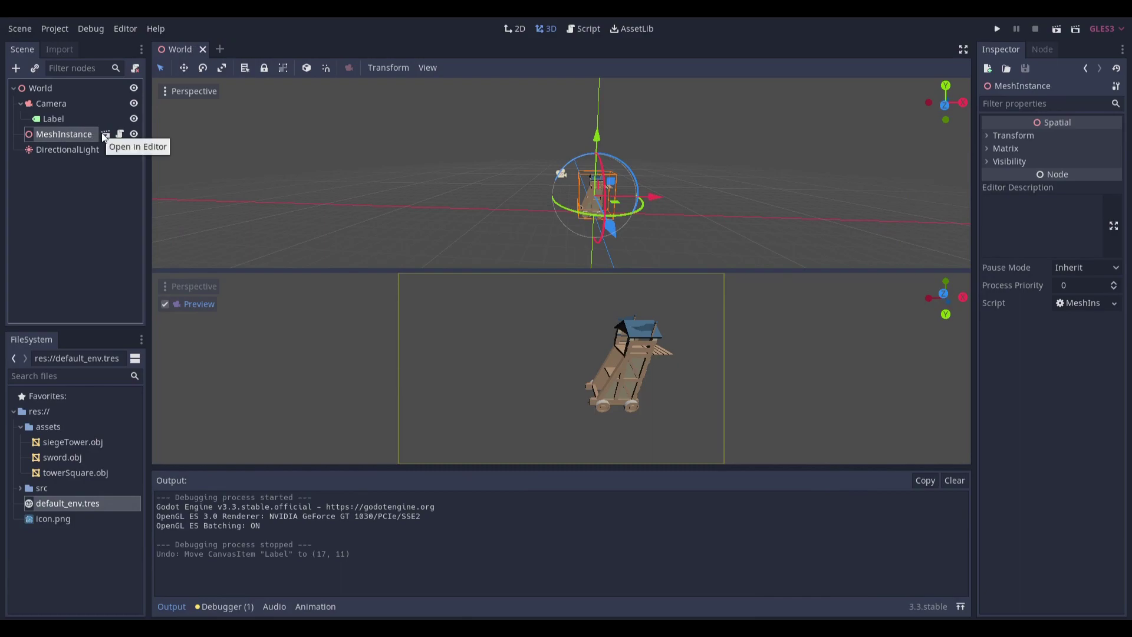
- Place a duplicate of the MeshInstance beside the original along the X axis, and run the project to preview both towers
{"action": "key", "text": "ctrl+d"}
{"action": "key", "text": "w"}
{"action": "left_click_drag", "start_coordinate": [655, 203], "coordinate": [685, 202]}
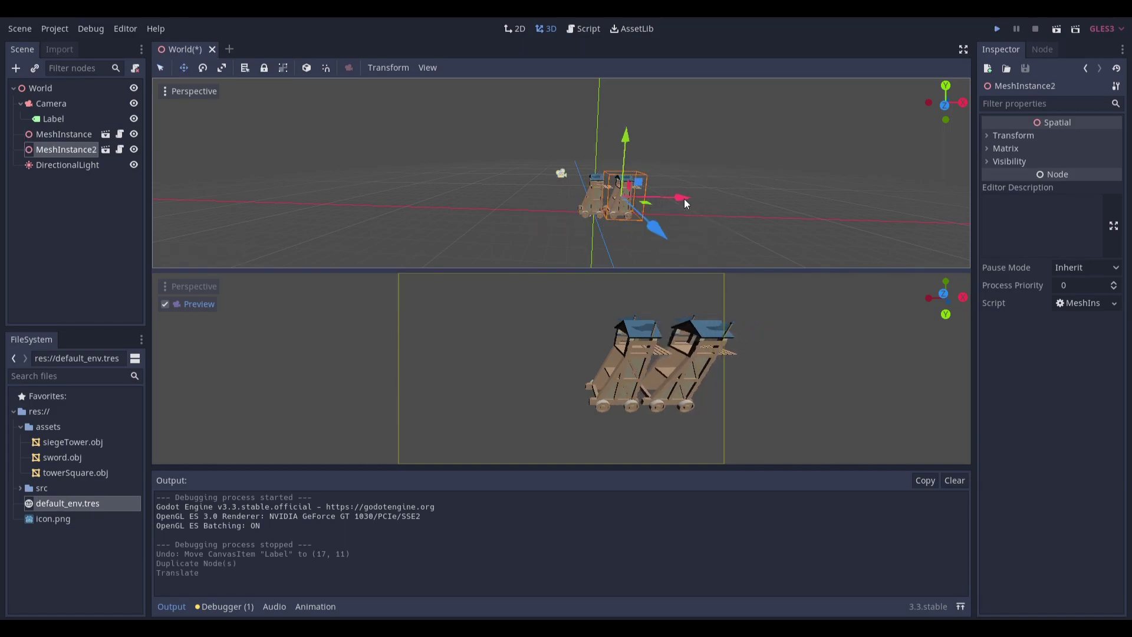
{"action": "key", "text": "F5"}
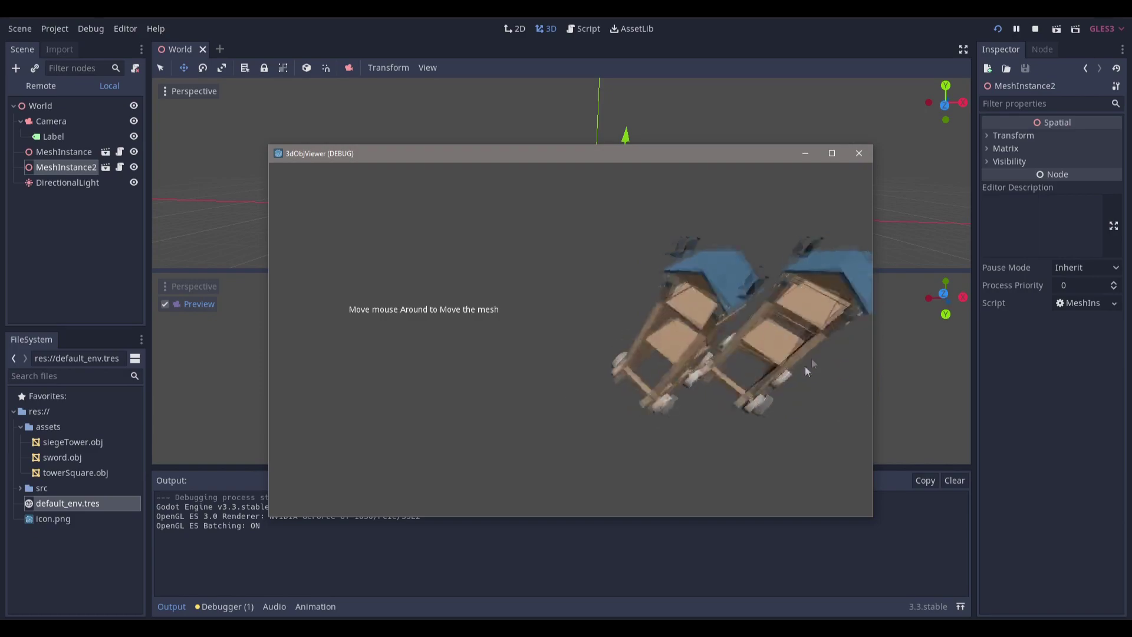
{"action": "left_click", "coordinate": [850, 156]}
- Undo the duplicate tower and its move, and select the original MeshInstance
{"action": "key", "text": "ctrl+z"}
{"action": "key", "text": "ctrl+z"}
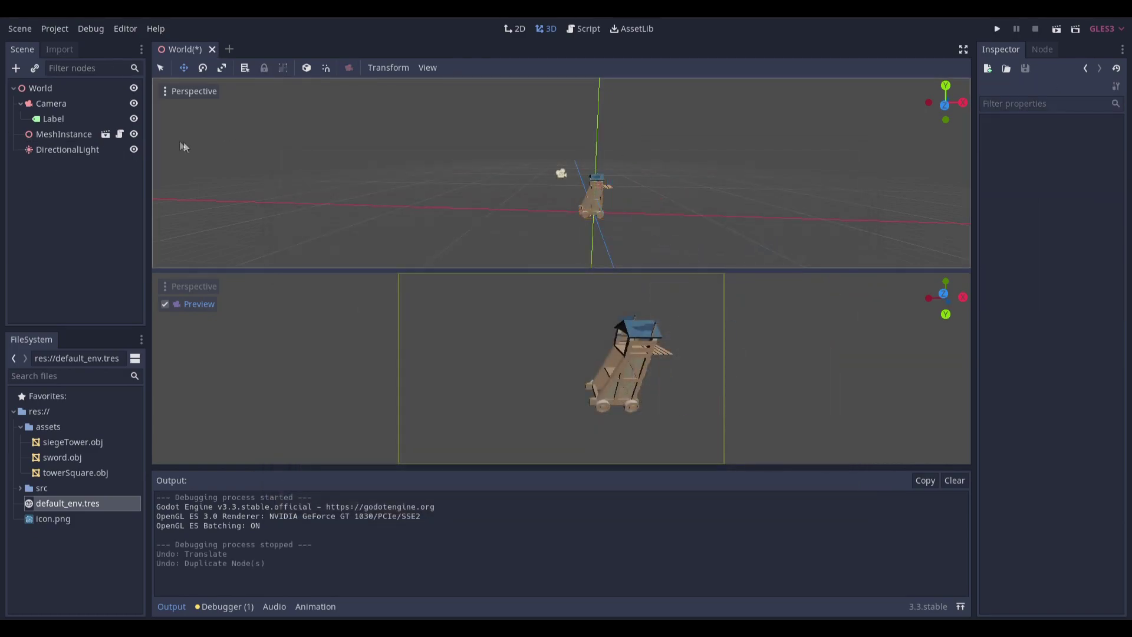
{"action": "left_click", "coordinate": [77, 136]}
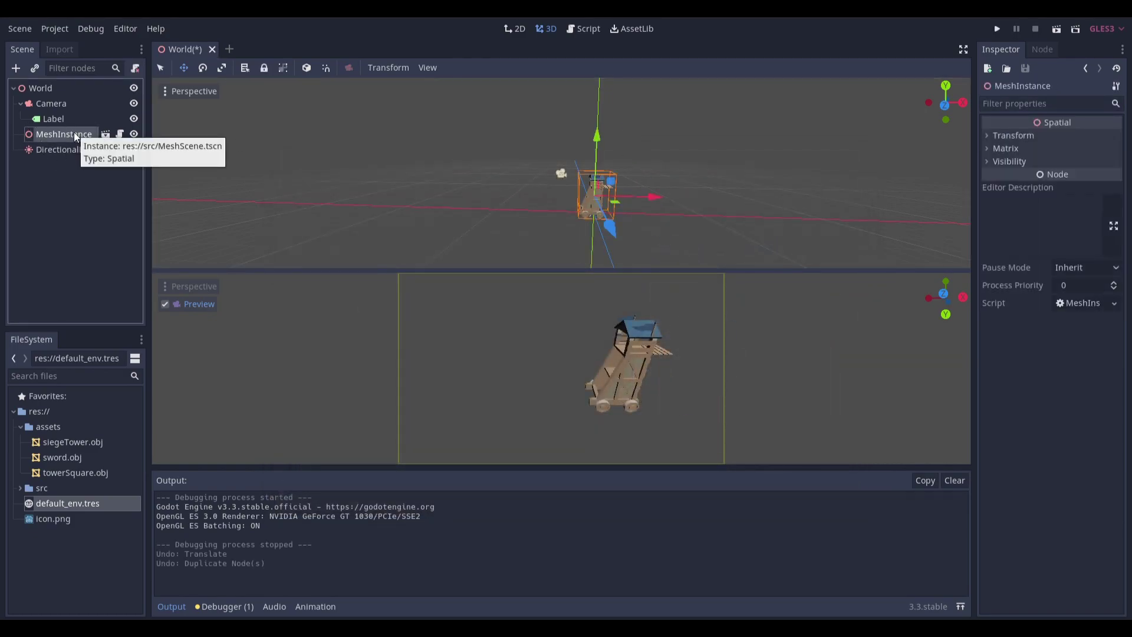
- Open the instanced MeshScene for editing, show it in a single 3D viewport, and select its MeshInstance child node
{"action": "left_click", "coordinate": [106, 134]}
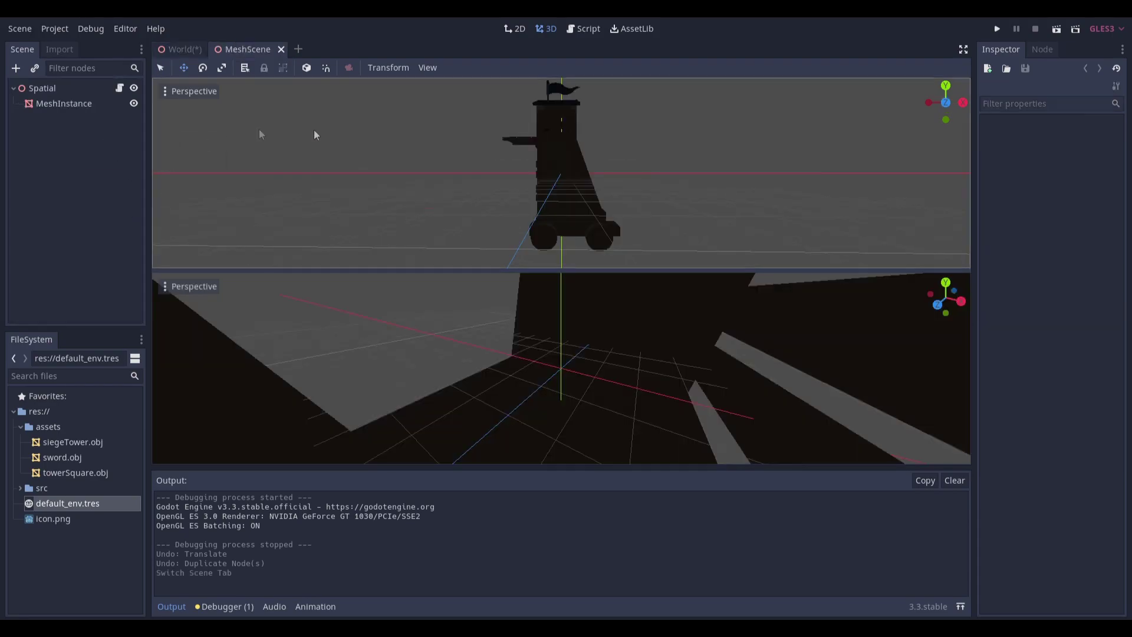
{"action": "key", "text": "ctrl+1"}
{"action": "middle_click_drag", "start_coordinate": [543, 197], "coordinate": [563, 173]}
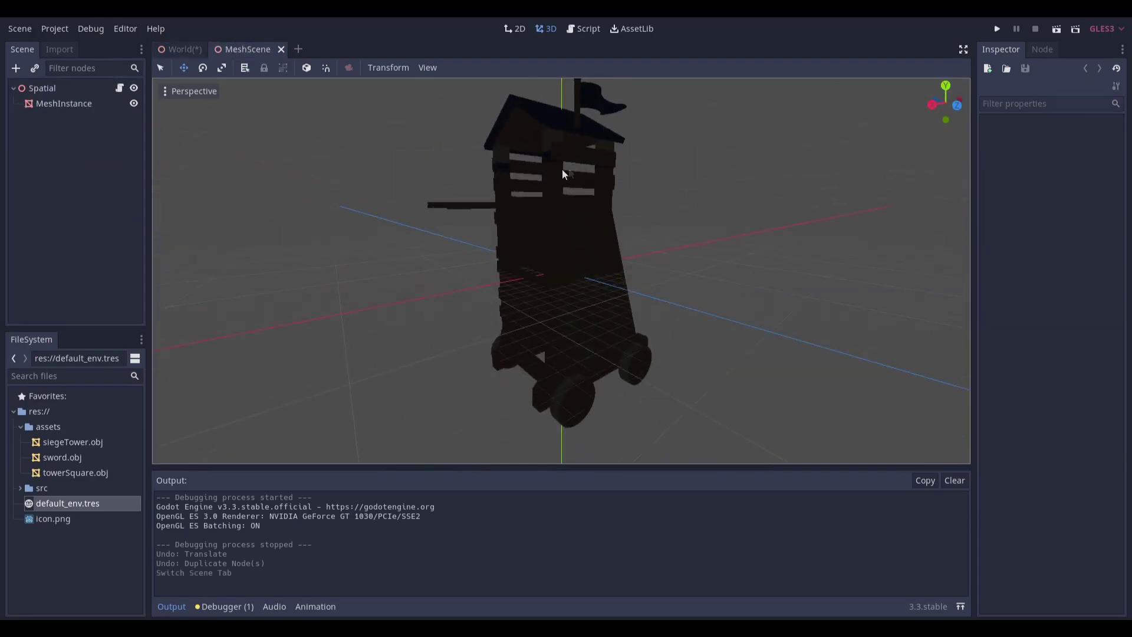
{"action": "left_click", "coordinate": [76, 88]}
{"action": "left_click", "coordinate": [75, 105]}
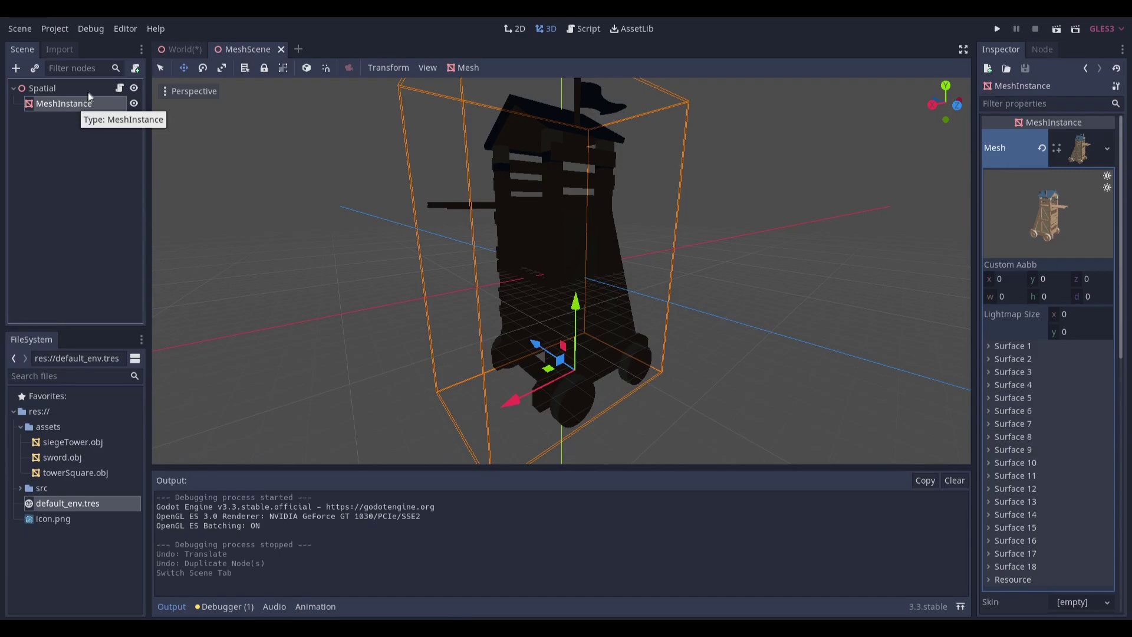
- Open the script attached to the Spatial root node, enlarge the code text, and hide the output and surrounding docks
{"action": "left_click", "coordinate": [119, 88]}
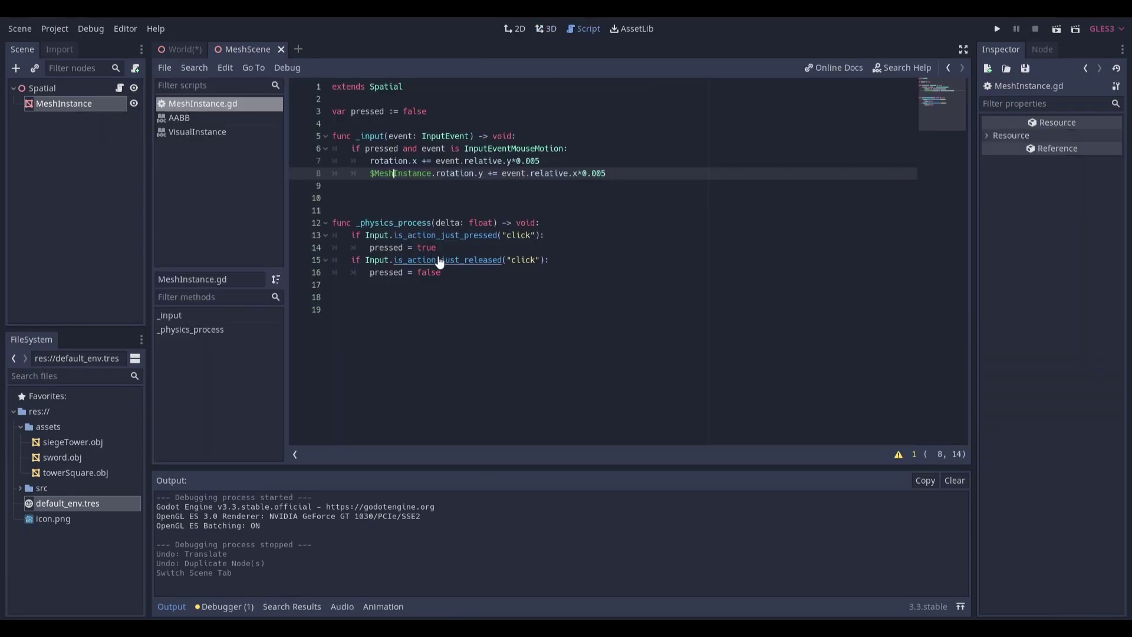
{"action": "scroll", "coordinate": [442, 262], "scroll_direction": "up", "scroll_amount": 4, "text": "ctrl"}
{"action": "left_click", "coordinate": [171, 606]}
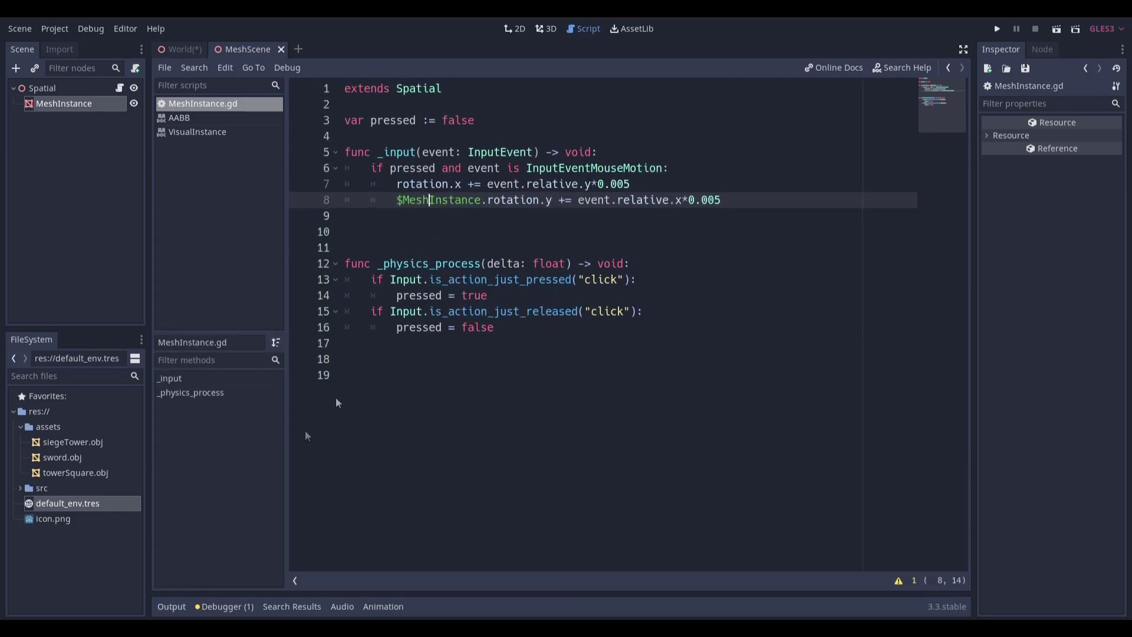
{"action": "scroll", "coordinate": [413, 295], "scroll_direction": "up", "scroll_amount": 4, "text": "ctrl"}
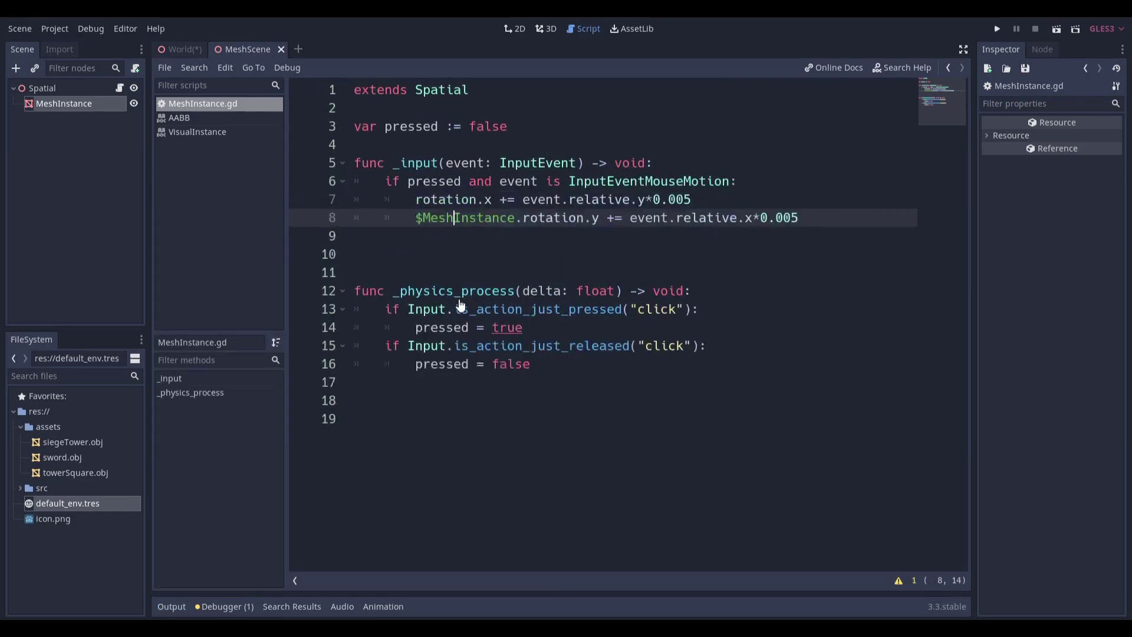
{"action": "left_click", "coordinate": [961, 48]}
{"action": "scroll", "coordinate": [728, 244], "scroll_direction": "up", "scroll_amount": 2, "text": "ctrl"}
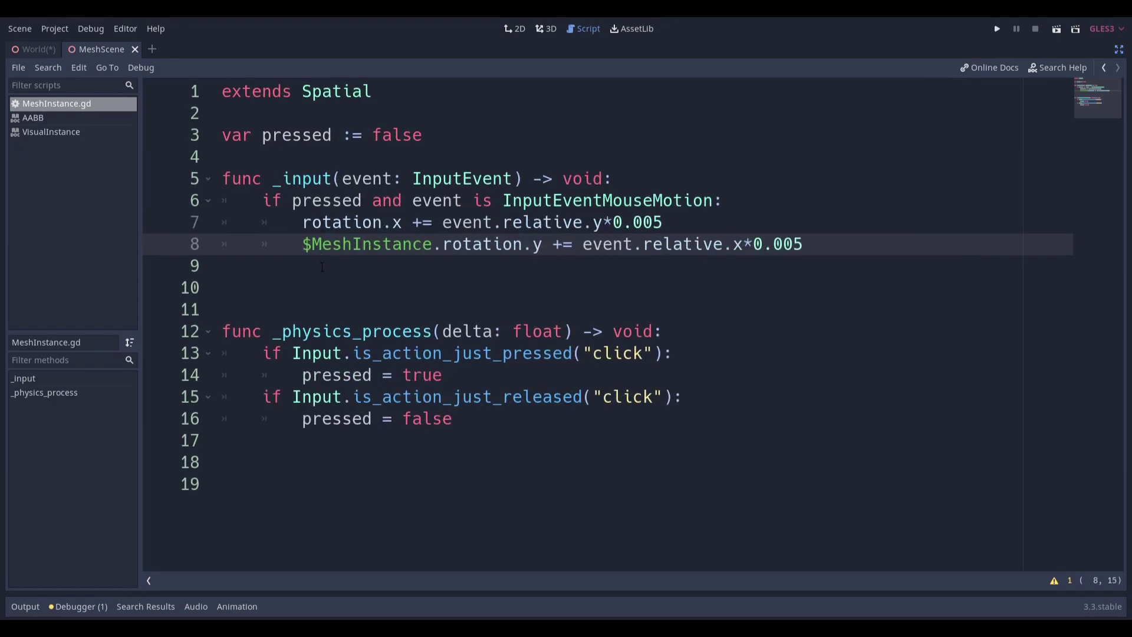
- Look up the "click" action used in _physics_process in the project's input map, and close the project settings
{"action": "left_click_drag", "start_coordinate": [255, 337], "coordinate": [543, 348]}
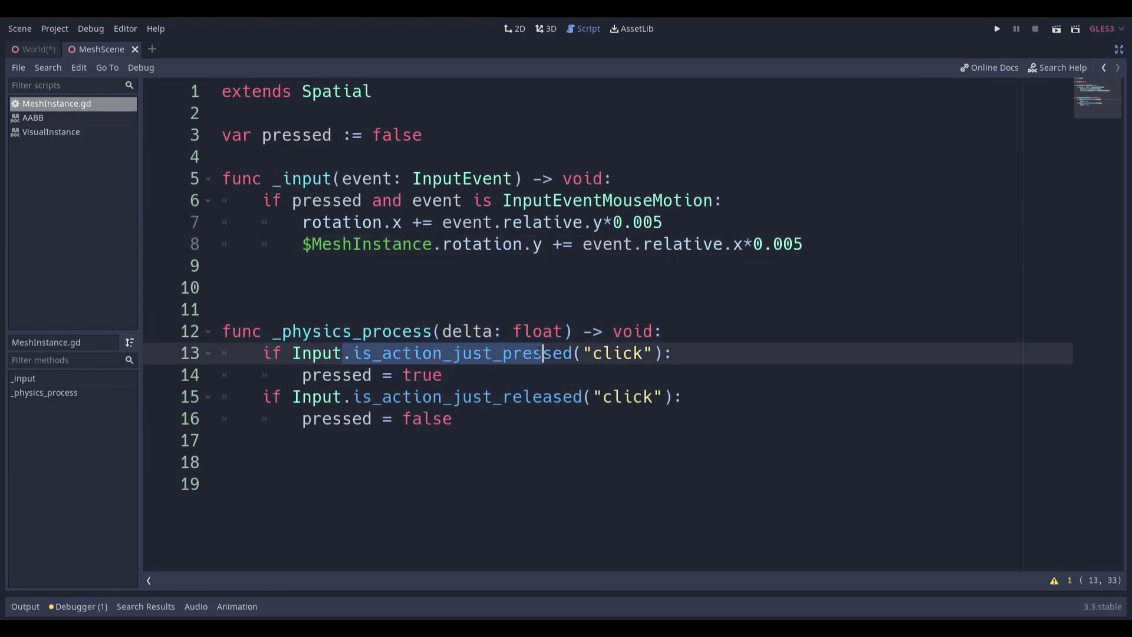
{"action": "double_click", "coordinate": [597, 353]}
{"action": "left_click", "coordinate": [54, 28]}
{"action": "left_click", "coordinate": [76, 45]}
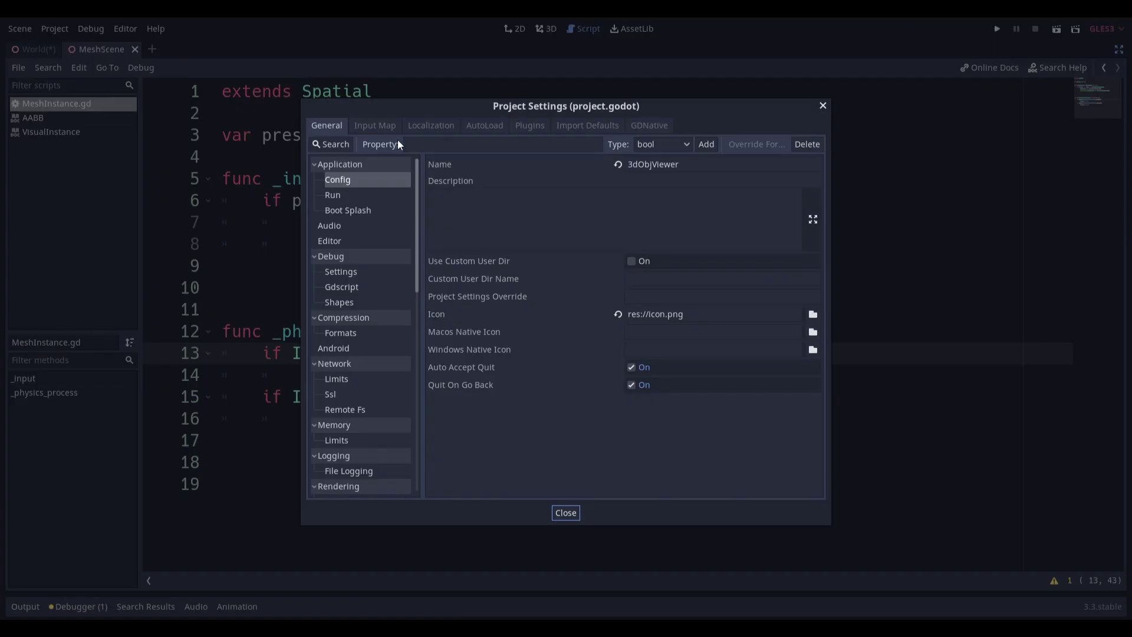
{"action": "left_click", "coordinate": [374, 125]}
{"action": "left_click", "coordinate": [420, 144]}
{"action": "type", "text": "click"}
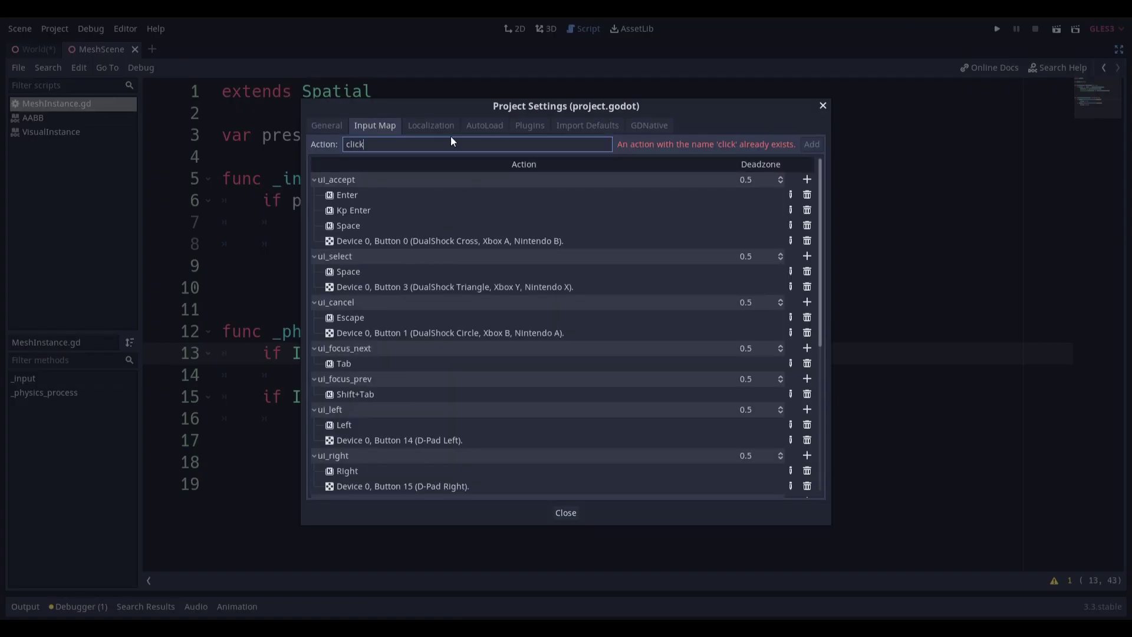
{"action": "scroll", "coordinate": [588, 367], "scroll_direction": "down", "scroll_amount": 5}
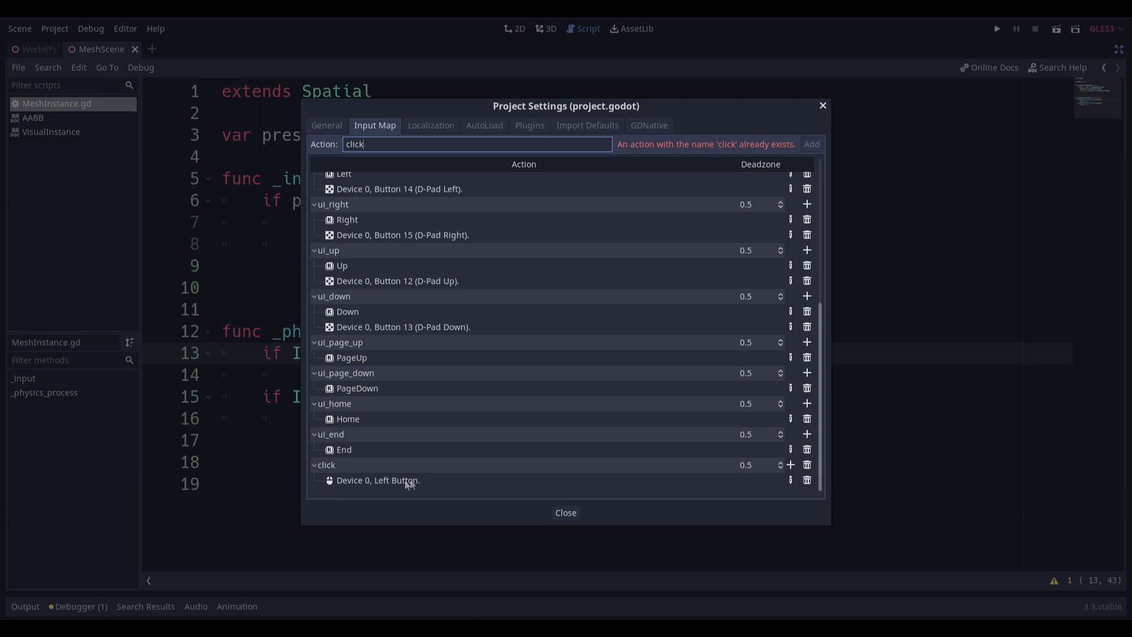
{"action": "key", "text": "Escape"}
- Examine how _physics_process handles the just-pressed and just-released "click" conditions and the pressed variable, with the code text enlarged
{"action": "left_click_drag", "start_coordinate": [362, 353], "coordinate": [473, 353]}
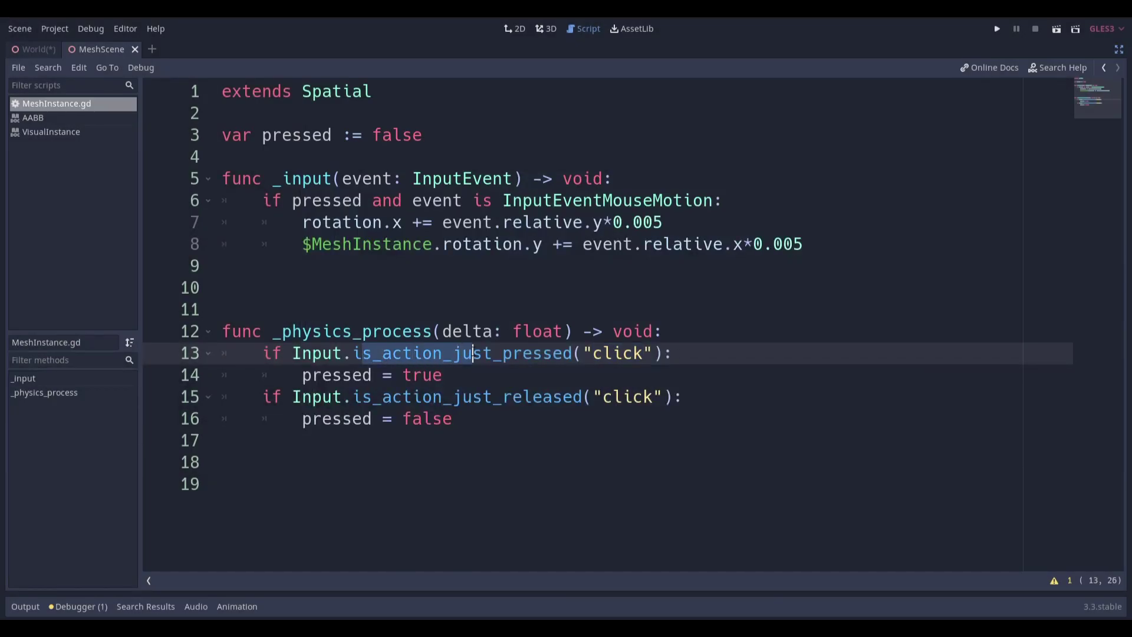
{"action": "left_click", "coordinate": [472, 353]}
{"action": "left_click", "coordinate": [311, 418]}
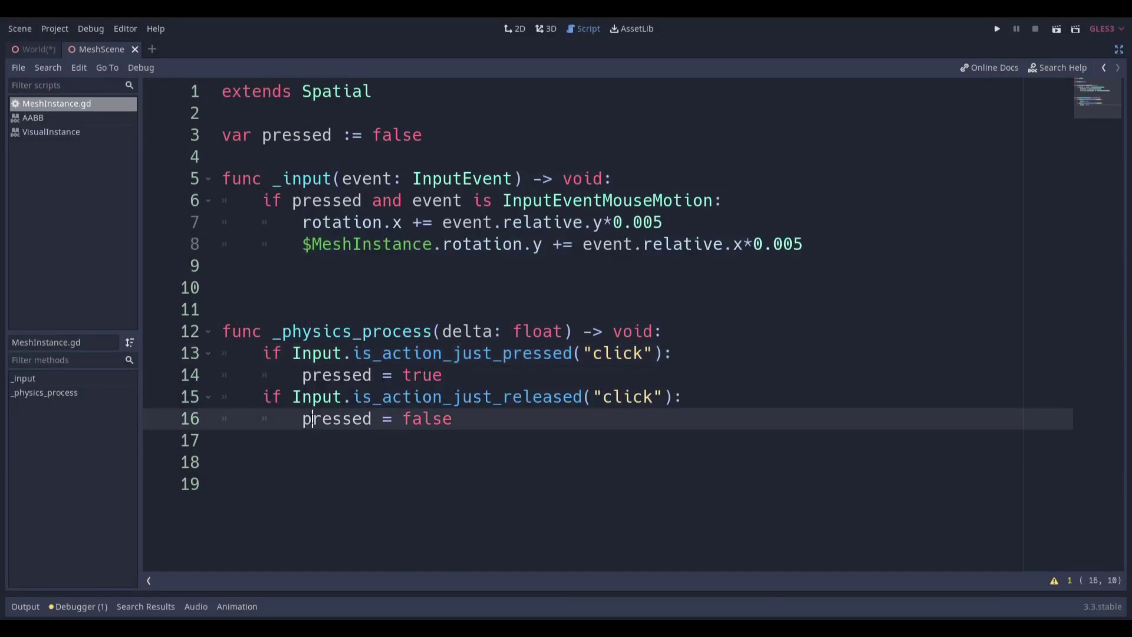
{"action": "left_click_drag", "start_coordinate": [360, 397], "coordinate": [544, 397]}
{"action": "left_click", "coordinate": [543, 397]}
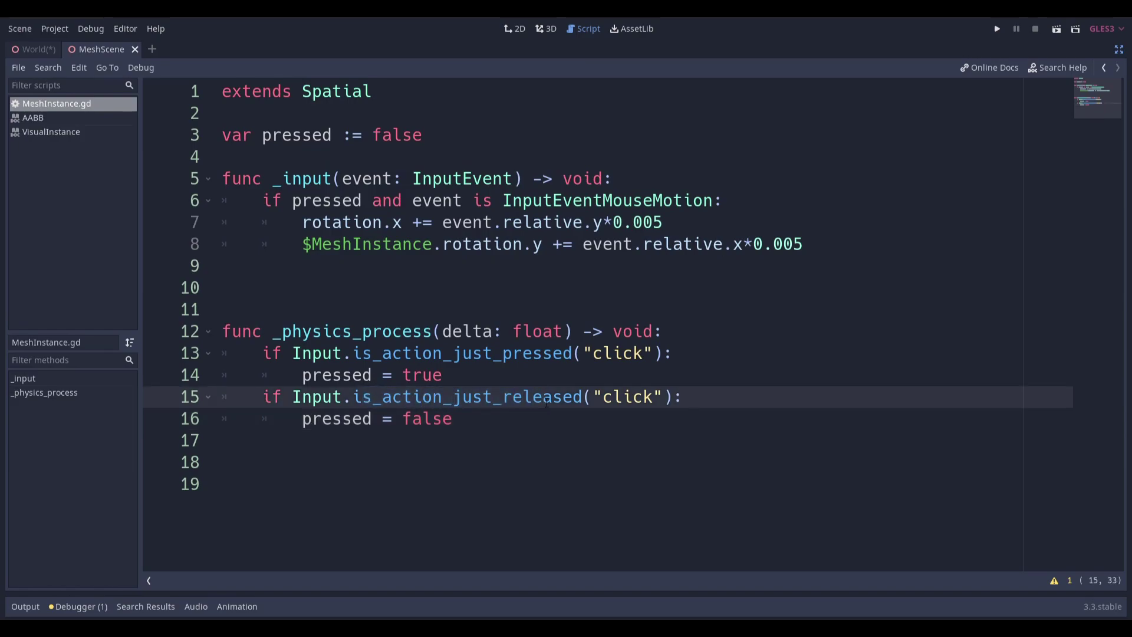
{"action": "left_click_drag", "start_coordinate": [305, 418], "coordinate": [182, 319]}
{"action": "left_click", "coordinate": [443, 418]}
{"action": "left_click", "coordinate": [212, 318]}
{"action": "scroll", "coordinate": [354, 331], "scroll_direction": "up", "scroll_amount": 2, "text": "ctrl"}
{"action": "left_click_drag", "start_coordinate": [488, 446], "coordinate": [326, 375]}
{"action": "left_click_drag", "start_coordinate": [439, 398], "coordinate": [579, 422]}
{"action": "left_click", "coordinate": [517, 422]}
{"action": "left_click_drag", "start_coordinate": [472, 446], "coordinate": [356, 442]}
{"action": "left_click", "coordinate": [357, 440]}
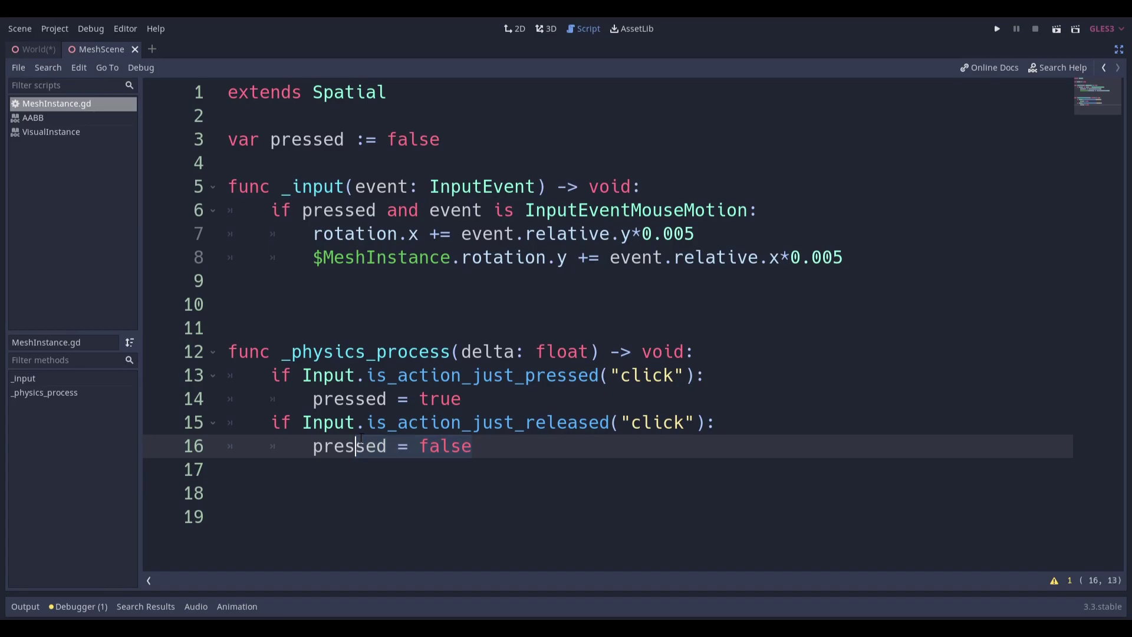
{"action": "scroll", "coordinate": [361, 441], "scroll_direction": "up", "scroll_amount": 1, "text": "ctrl"}
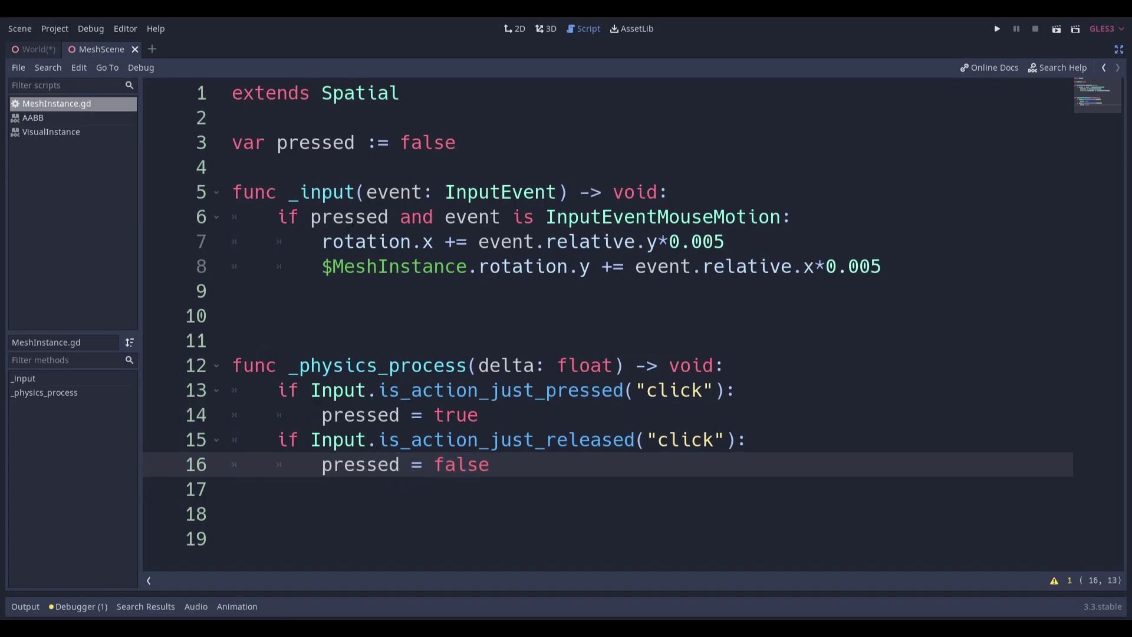